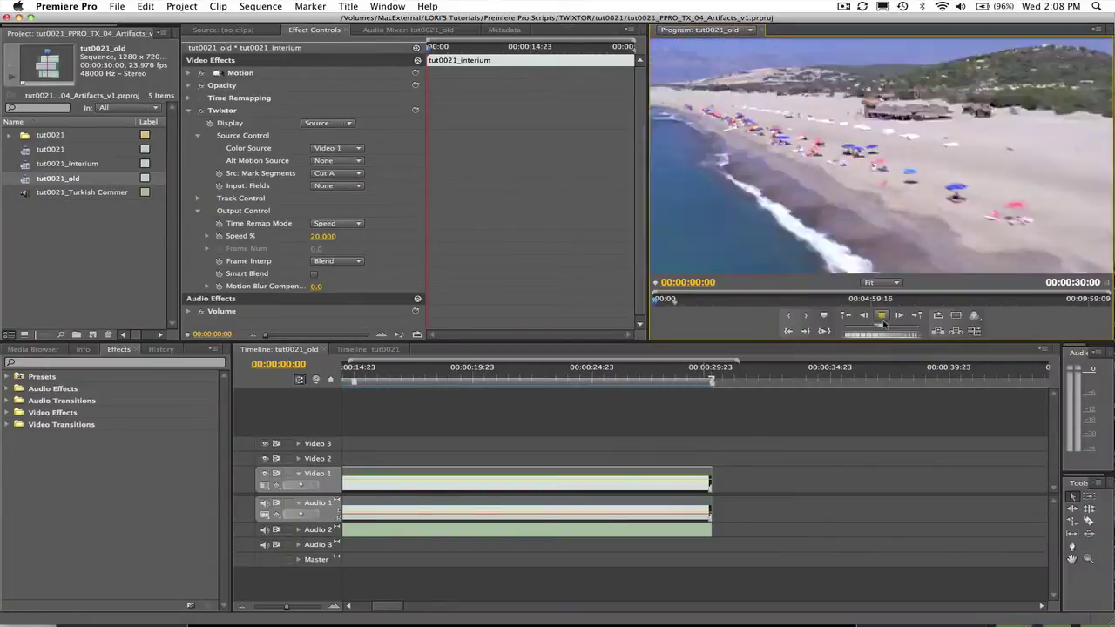
# Play back the 20% Twixtor beach sequence in the Program monitor.
pyautogui.click(882, 319)
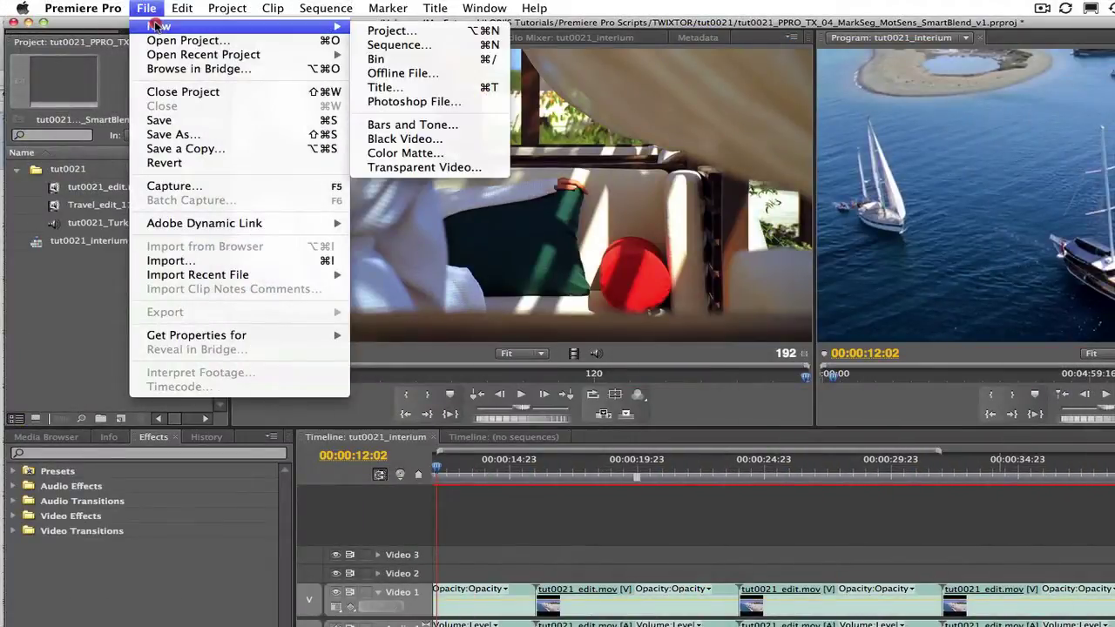
pyautogui.moveTo(160, 26)
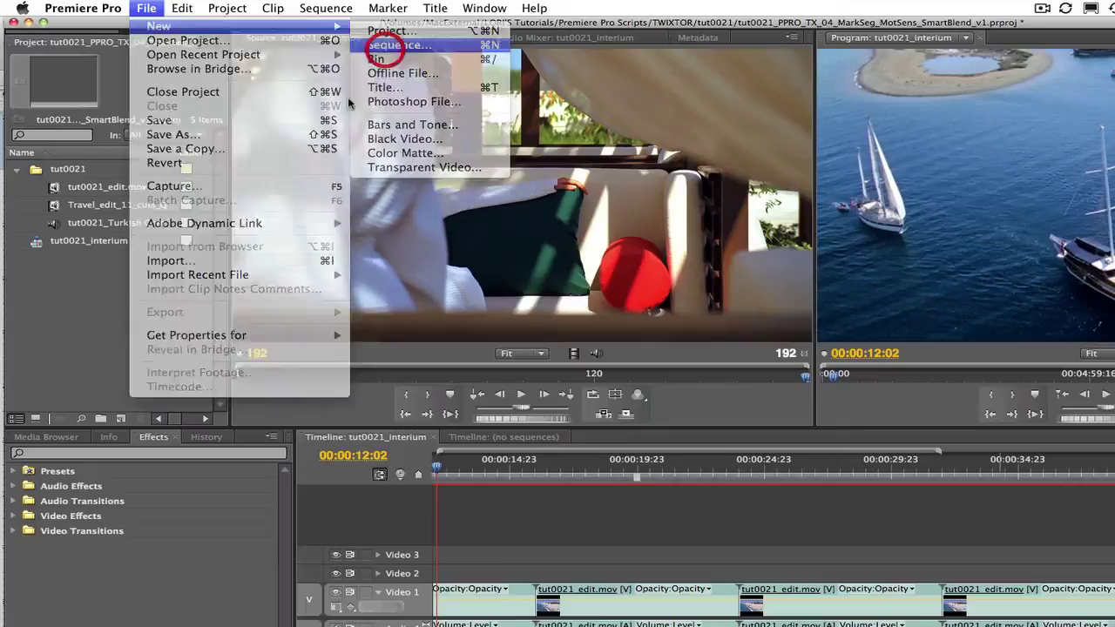
# Create an HDV 720p24 sequence named tut0021 with tut0021_interium at the start of Video 1.
pyautogui.click(394, 46)
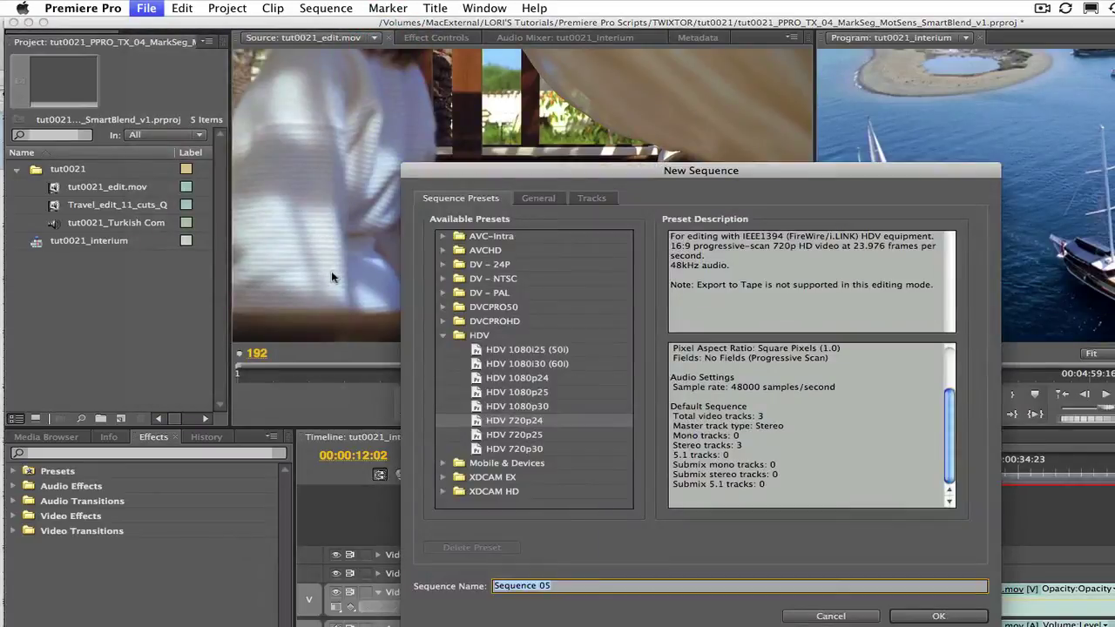
pyautogui.click(945, 616)
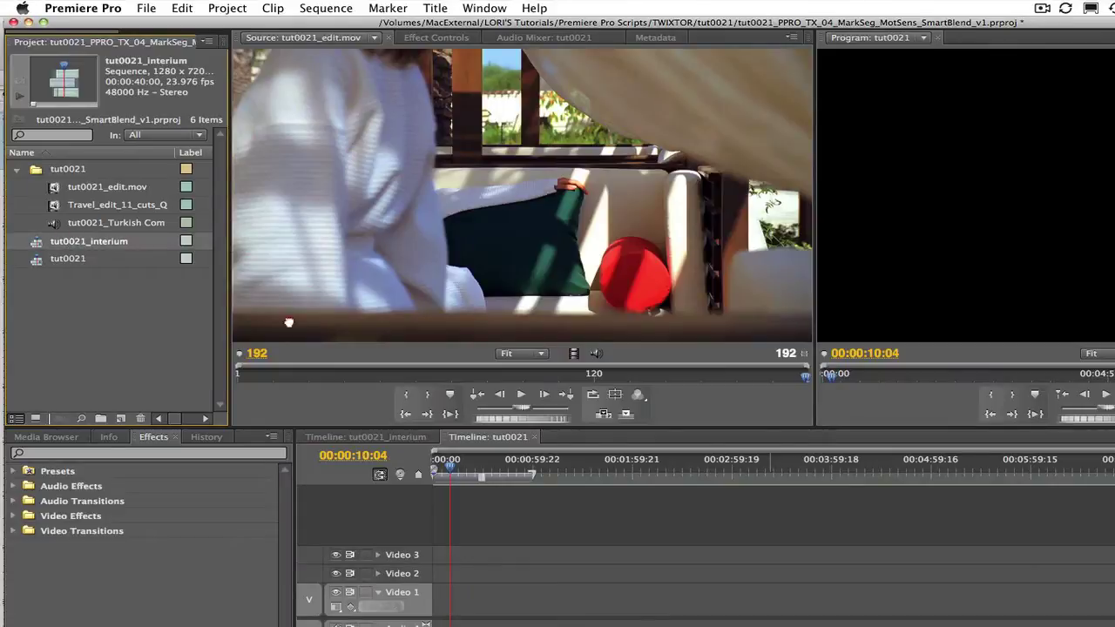
pyautogui.moveTo(288, 323); pyautogui.dragTo(440, 594)
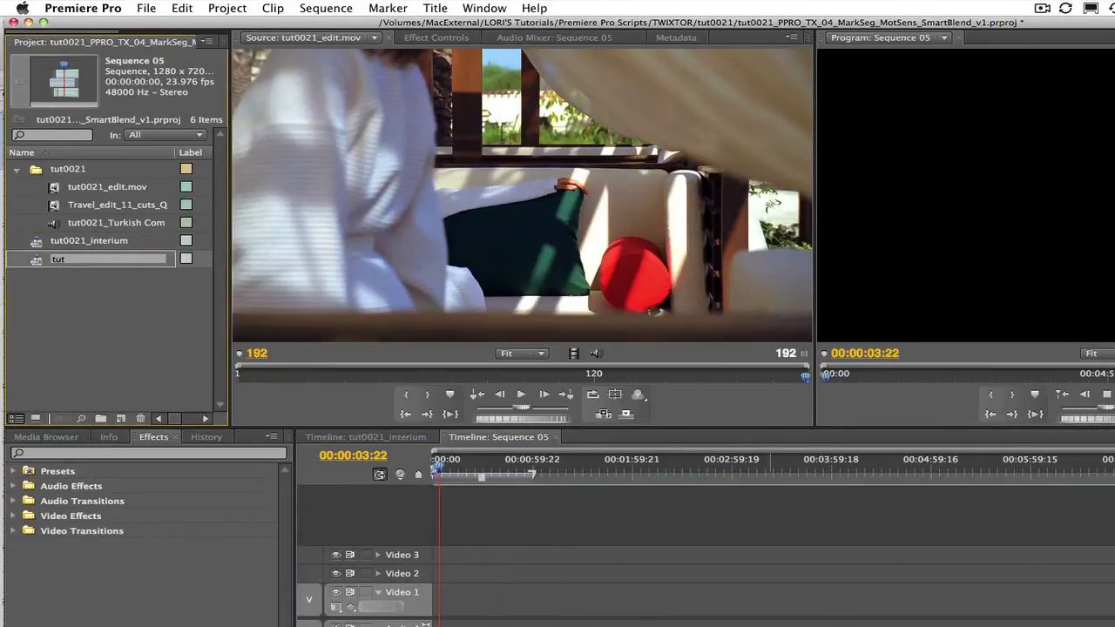
pyautogui.write('0021')
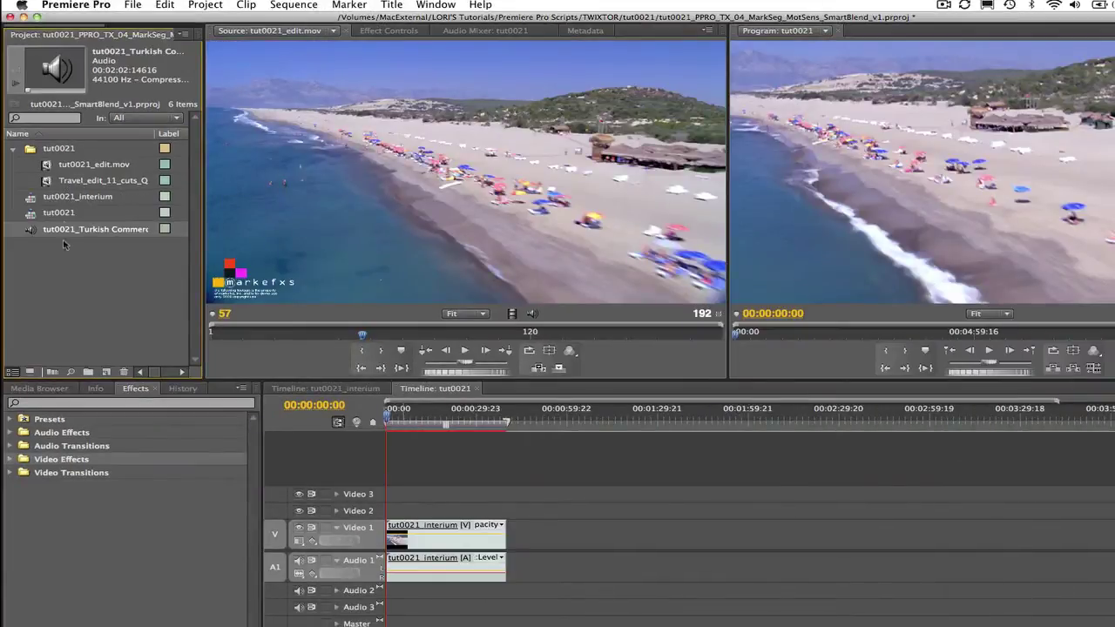
# Place tut0021_Turkish Commercial.mp3 on Audio 2.
pyautogui.click(70, 228)
pyautogui.click(52, 244)
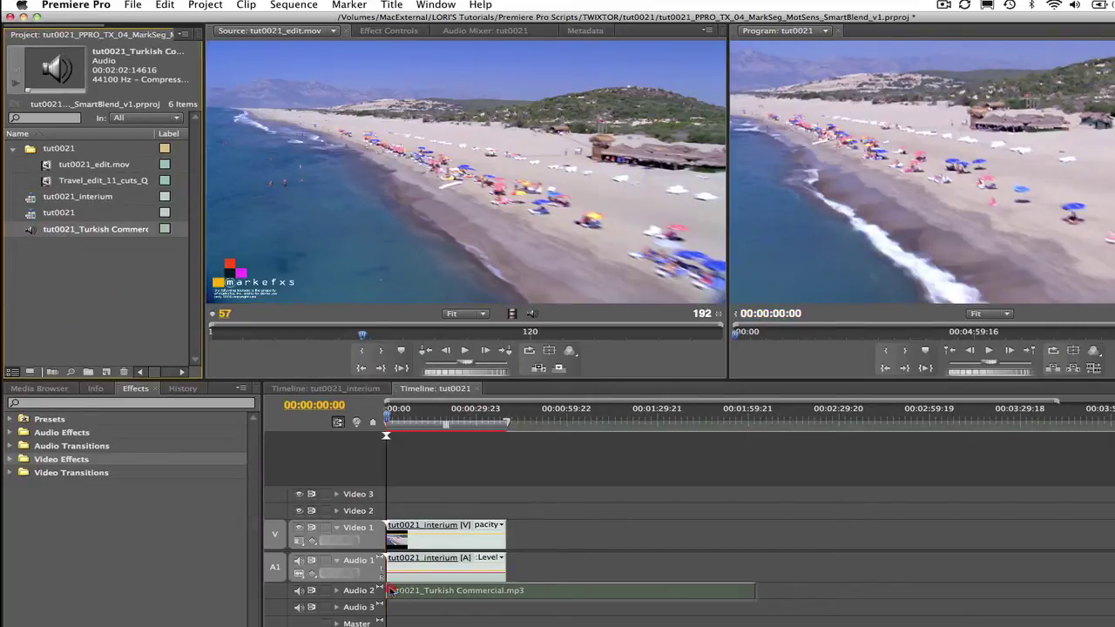
pyautogui.moveTo(60, 244); pyautogui.dragTo(425, 577)
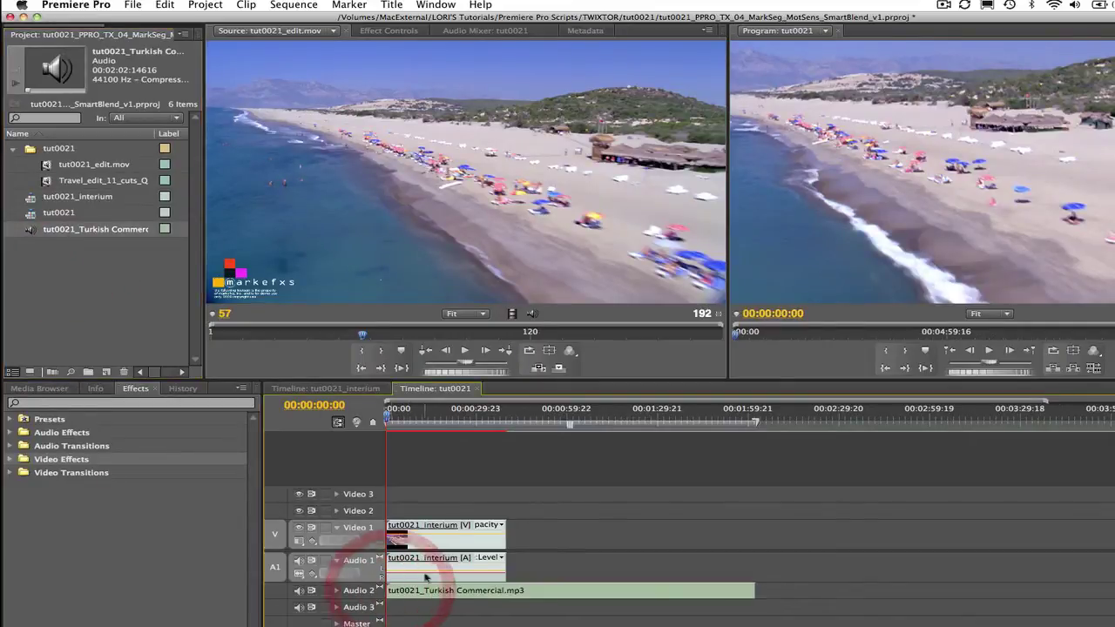
# Apply Twixtor from RE:Vision Plug-ins to the tut0021_interium clip on Video 1.
pyautogui.click(11, 459)
pyautogui.moveTo(246, 523); pyautogui.dragTo(272, 610)
pyautogui.click(18, 570)
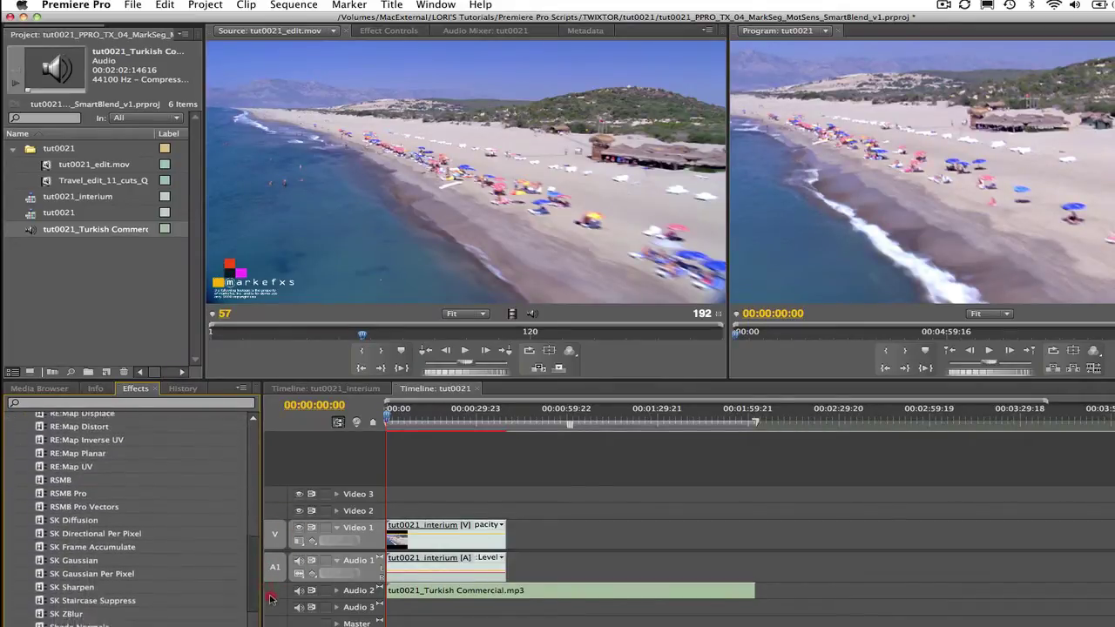
pyautogui.moveTo(56, 620); pyautogui.dragTo(462, 536)
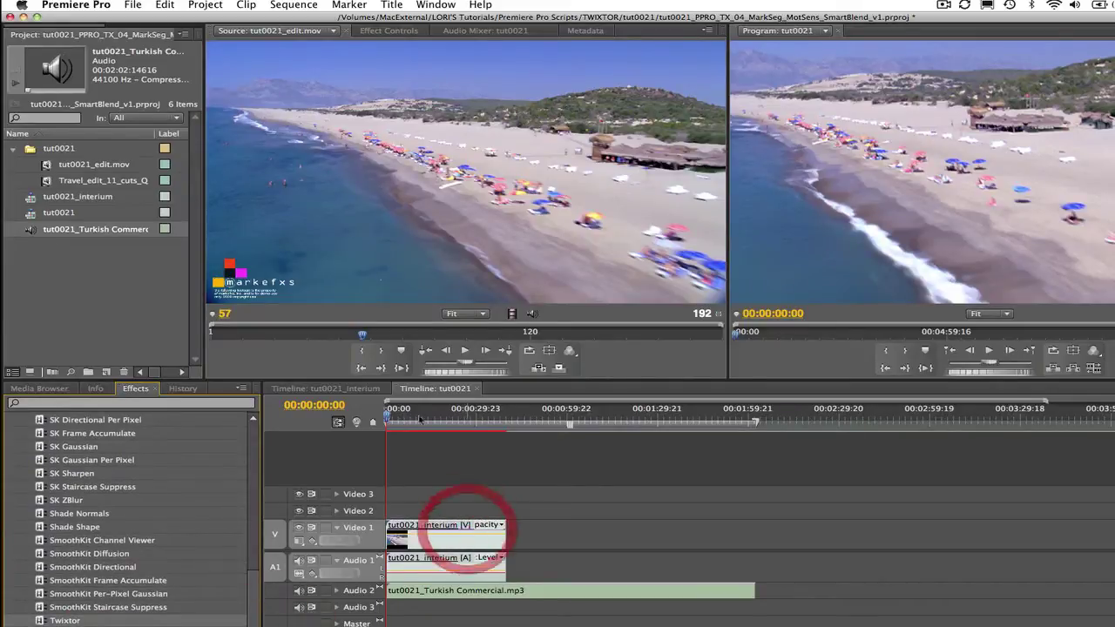
# Keep Twixtor's display on Twixtored Output and set its Speed % to 20.
pyautogui.click(388, 30)
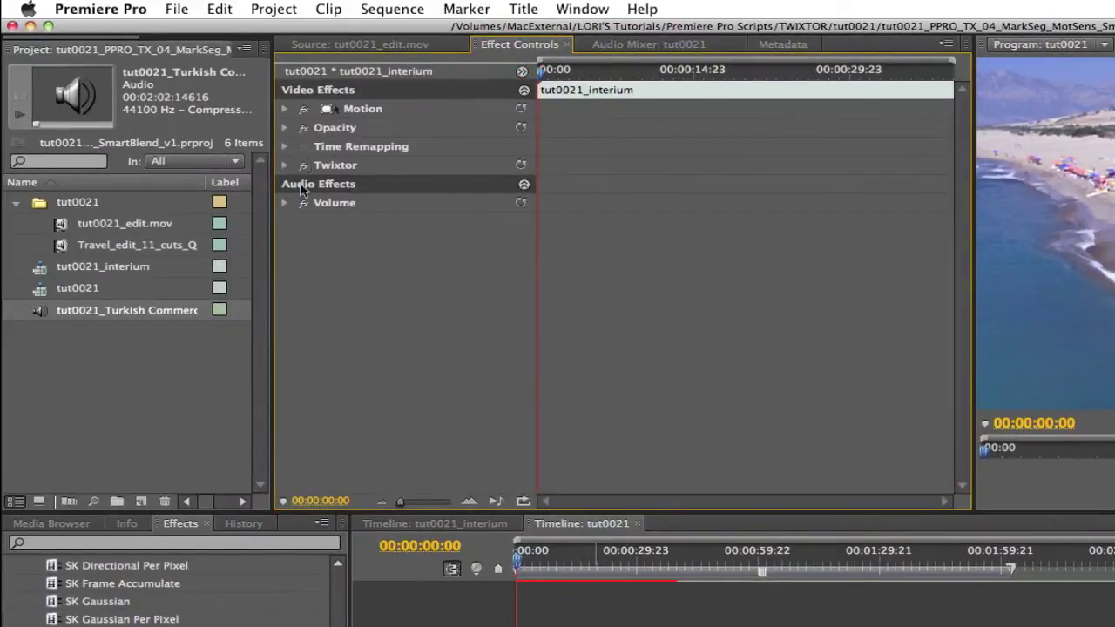
pyautogui.click(284, 165)
pyautogui.click(440, 185)
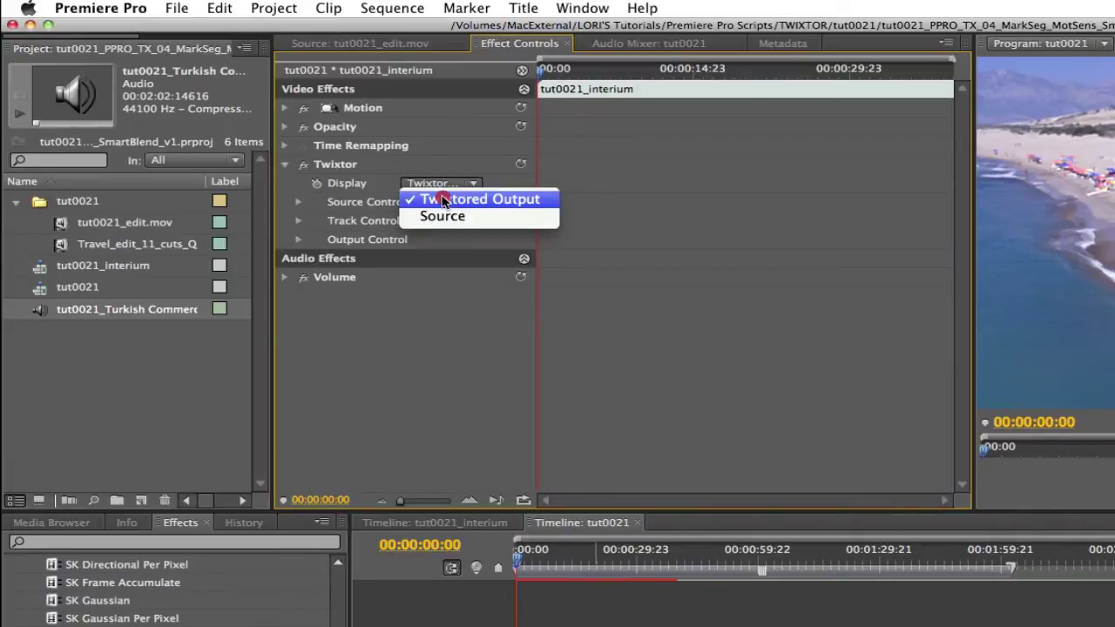
pyautogui.click(445, 200)
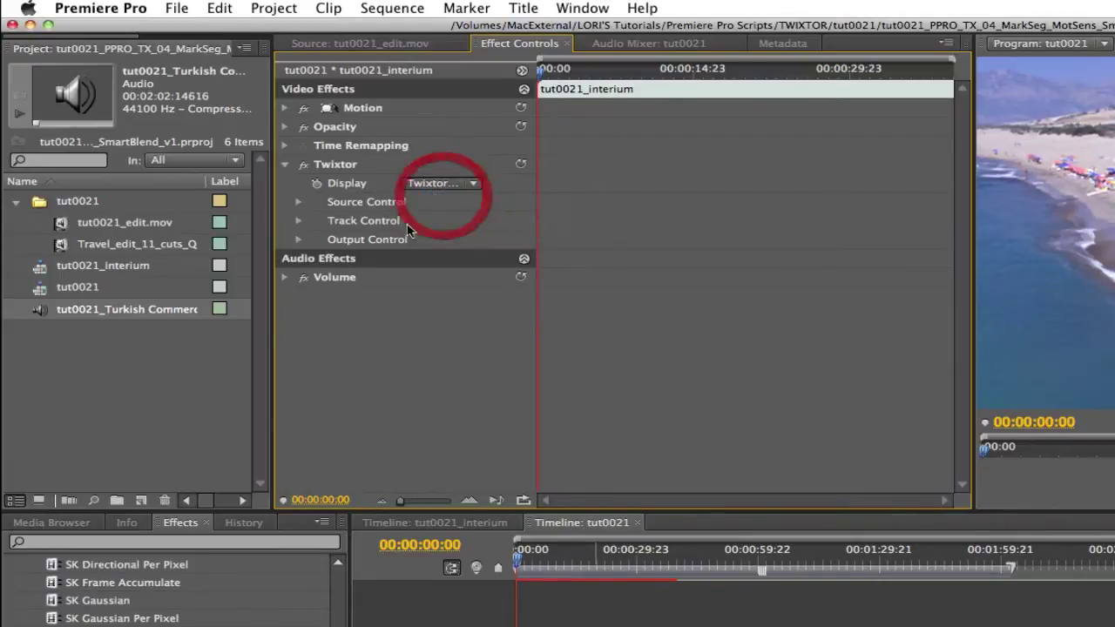
pyautogui.click(299, 240)
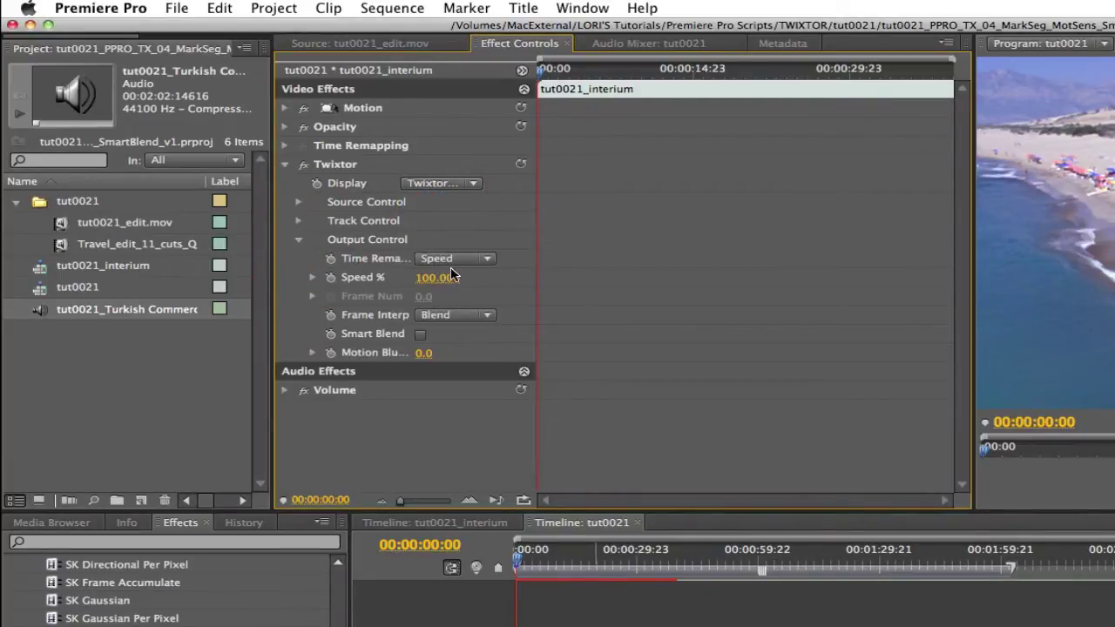
pyautogui.click(438, 277)
pyautogui.write('20')
pyautogui.press('Return')
pyautogui.click(390, 7)
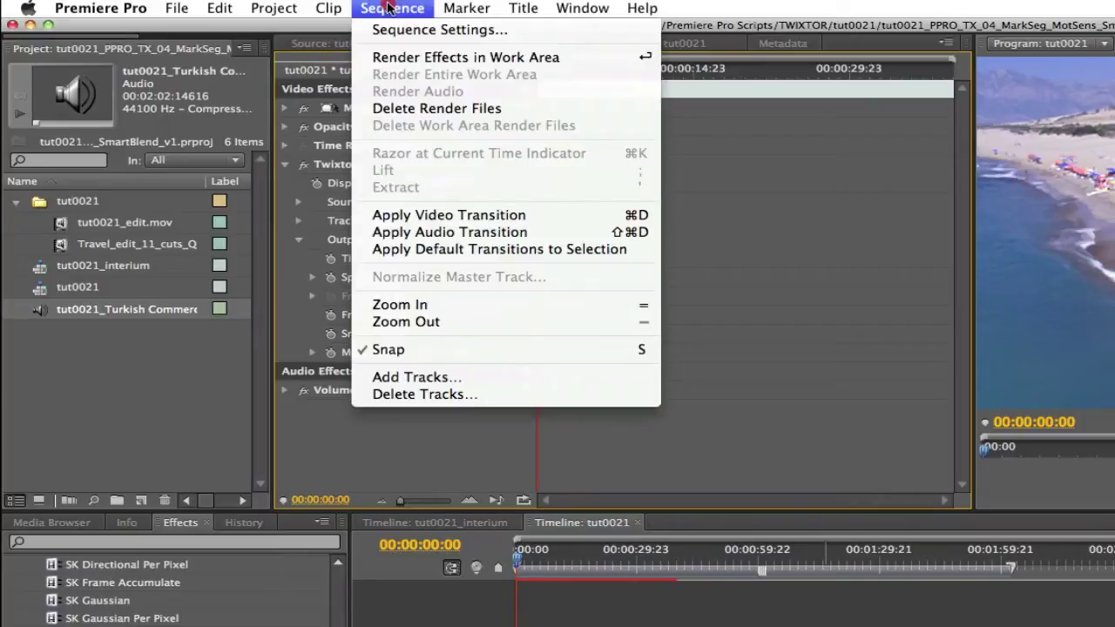
# Render effects in the work area and watch the Twixtor playback.
pyautogui.click(400, 48)
pyautogui.click(400, 58)
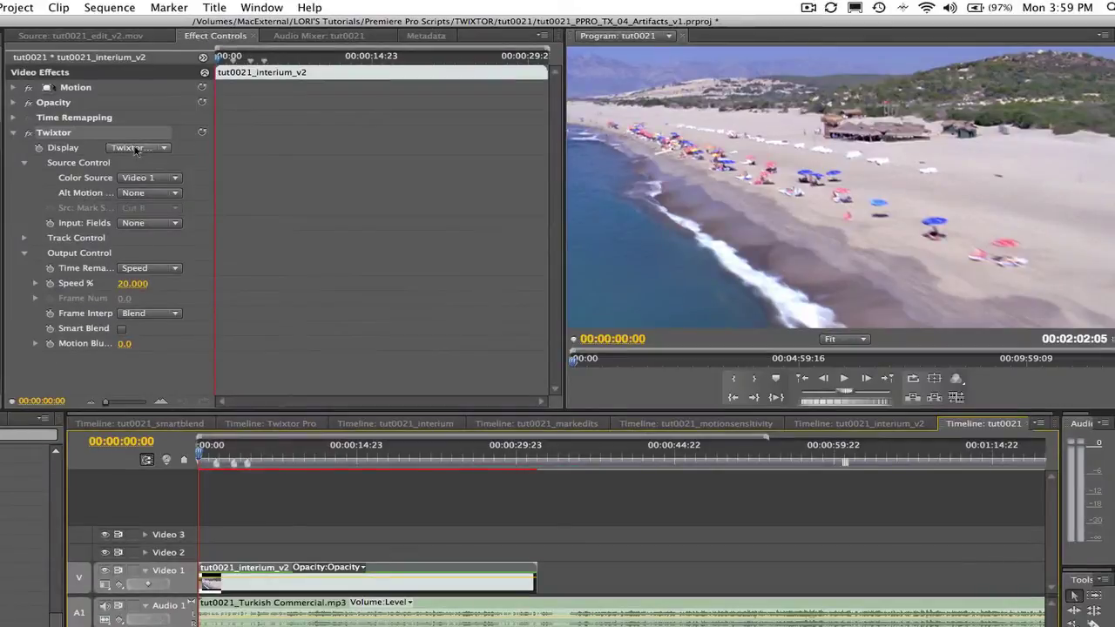
# Switch Twixtor display to Source and keyframe Src: Mark Segments to Cut A at the start.
pyautogui.click(135, 150)
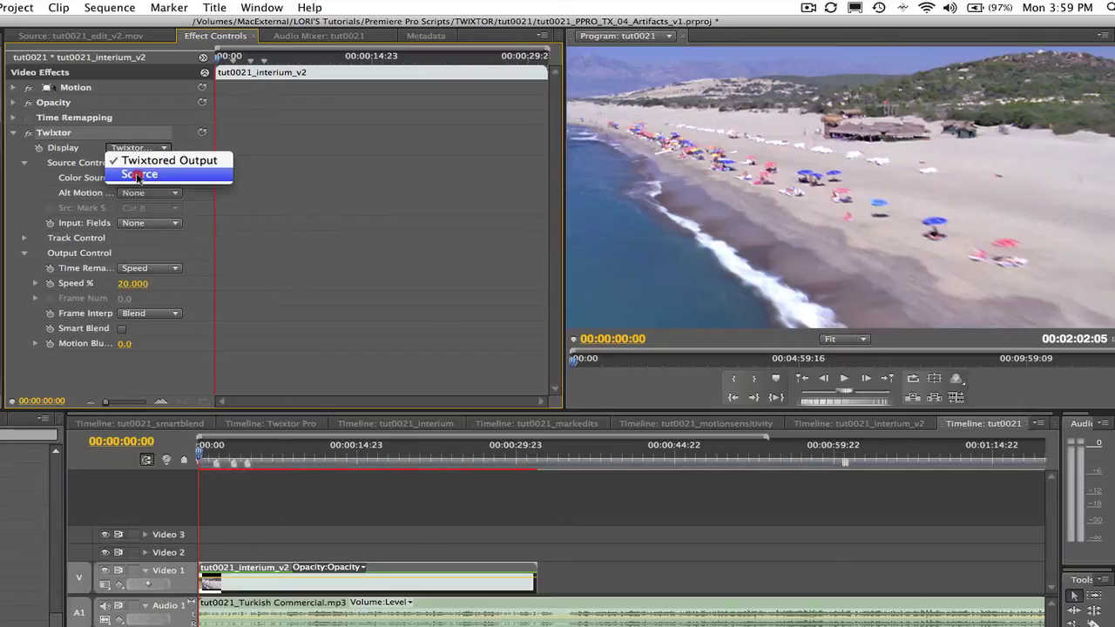
pyautogui.click(138, 176)
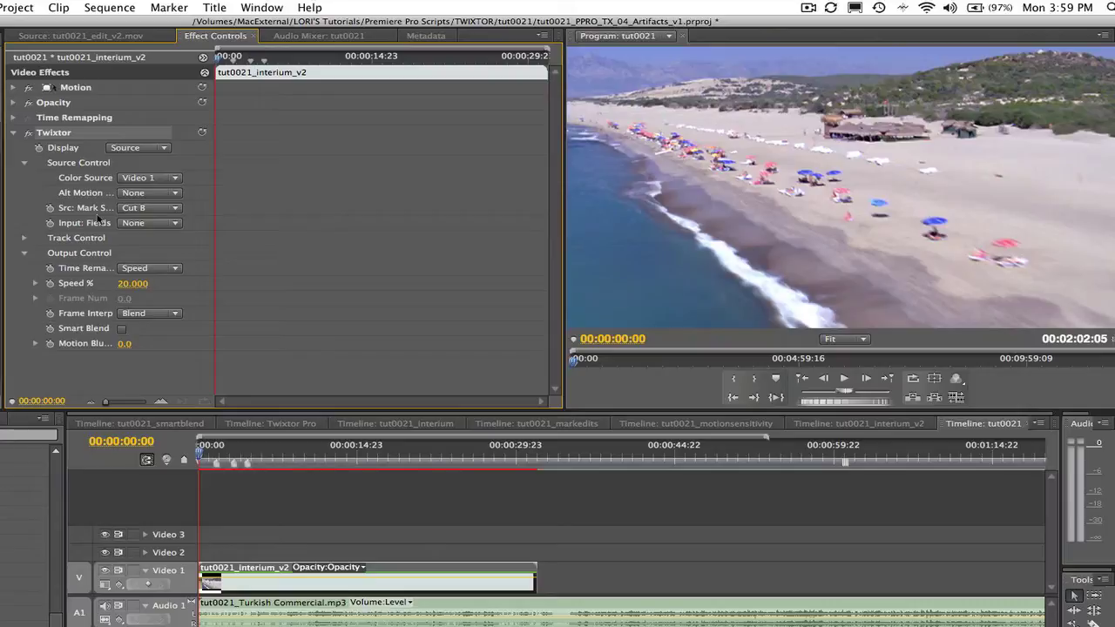
pyautogui.click(49, 209)
pyautogui.click(144, 210)
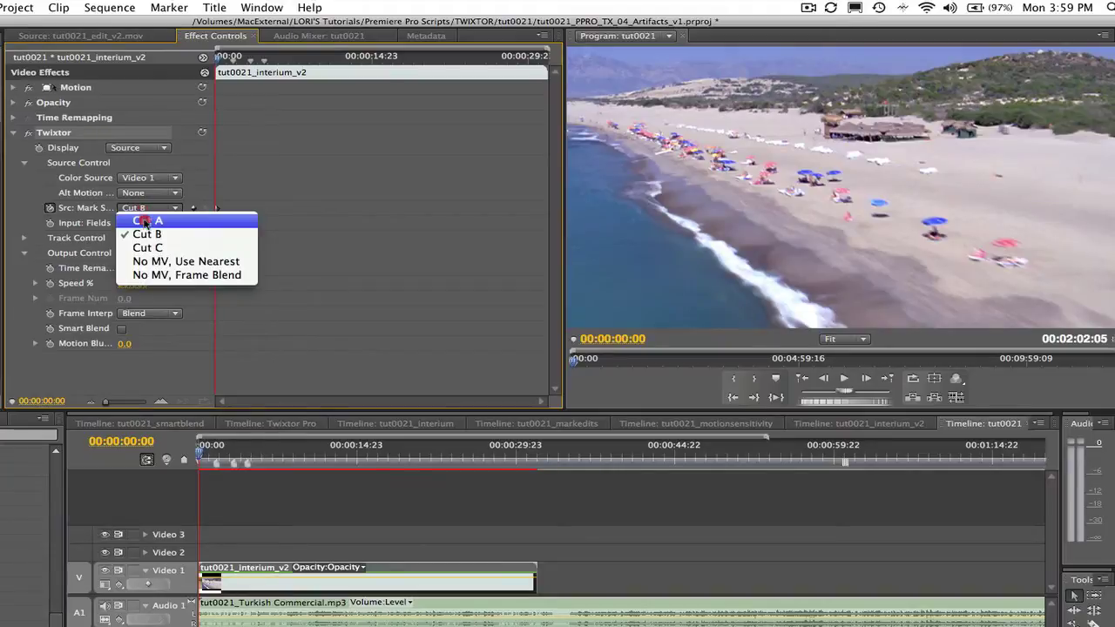
pyautogui.click(145, 221)
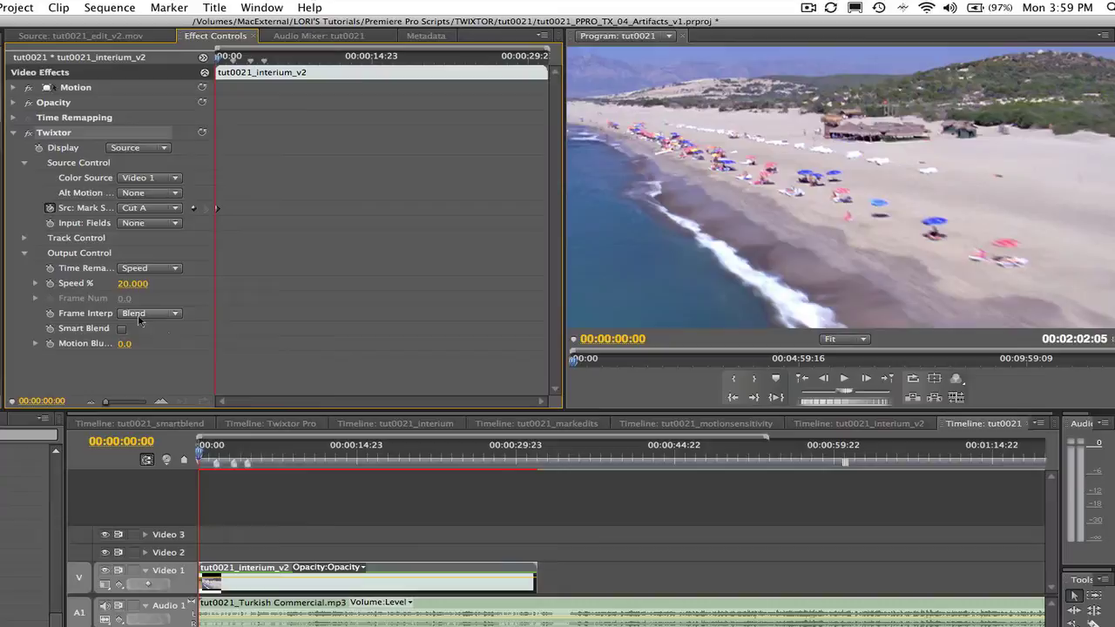
# Keyframe the sailboat shot as Cut B at 00:00:01:18 and the amphitheatre as Cut C at 00:00:03:10.
pyautogui.click(125, 443)
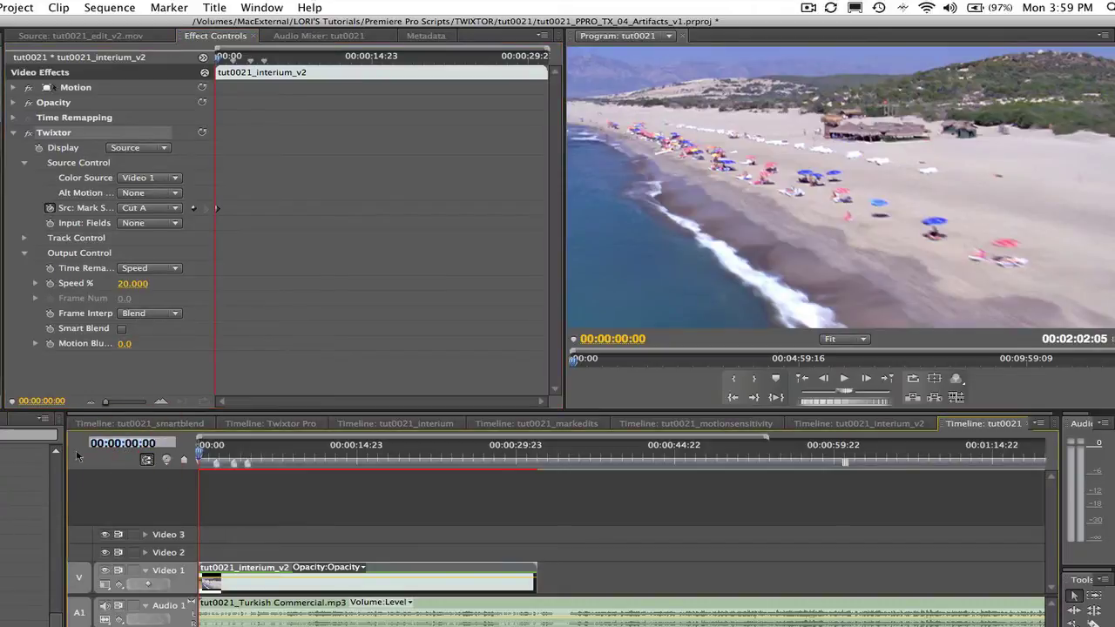
pyautogui.write('0118')
pyautogui.press('Return')
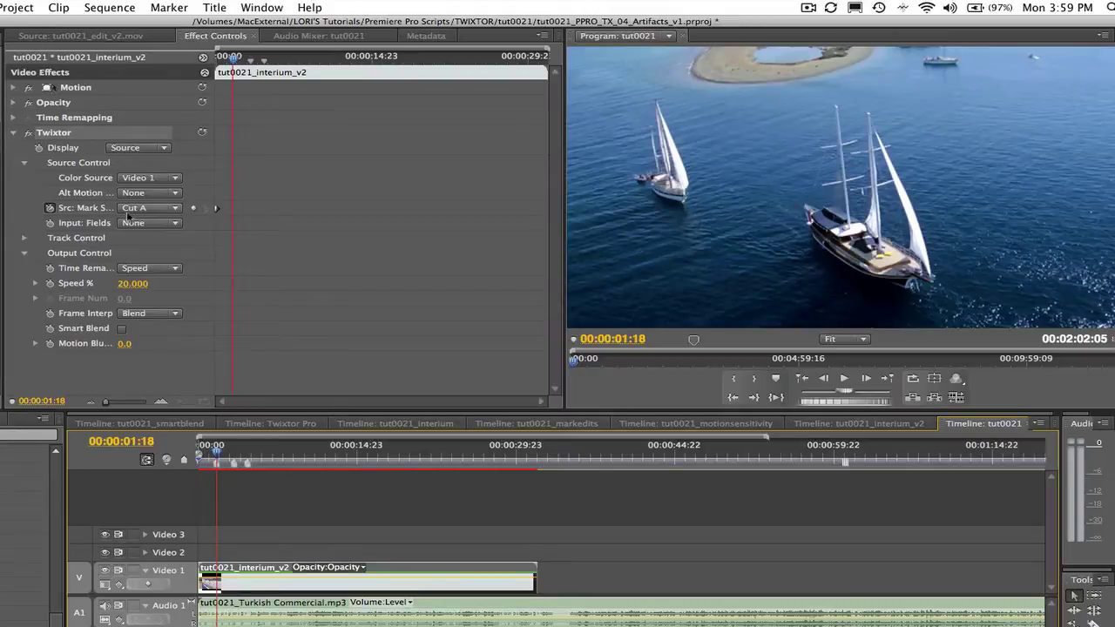
pyautogui.click(137, 211)
pyautogui.click(144, 233)
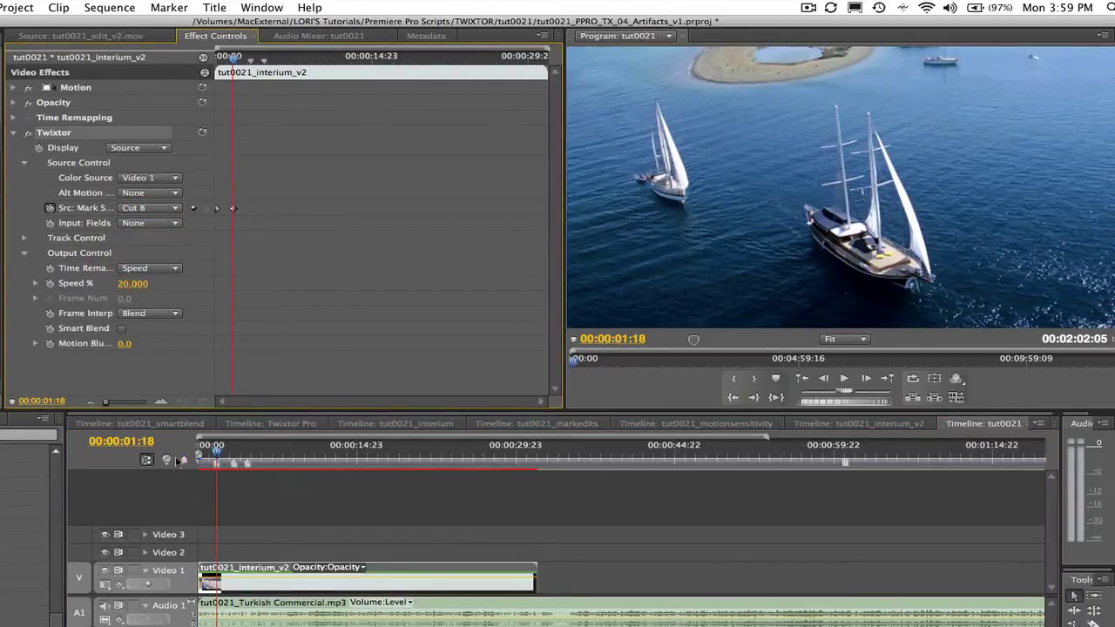
pyautogui.click(131, 442)
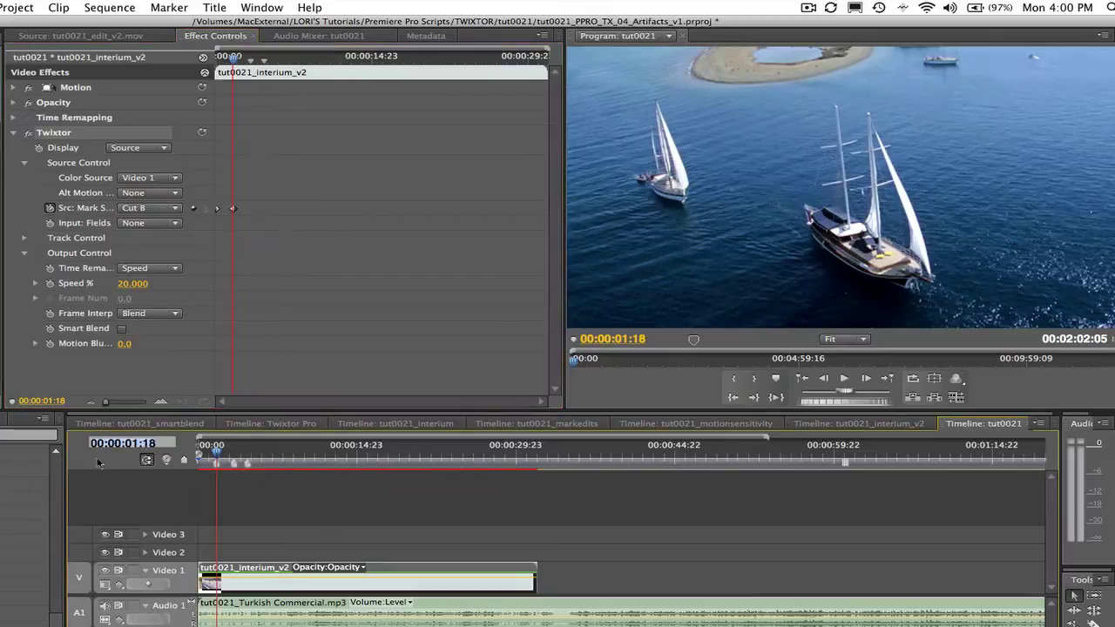
pyautogui.write('0310')
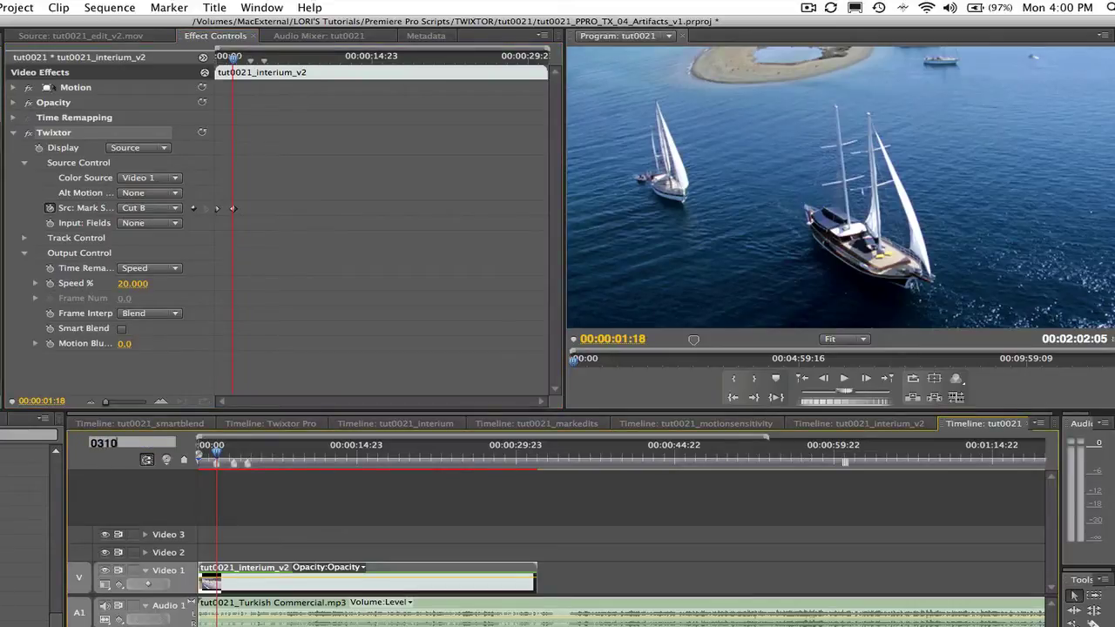
pyautogui.press('Return')
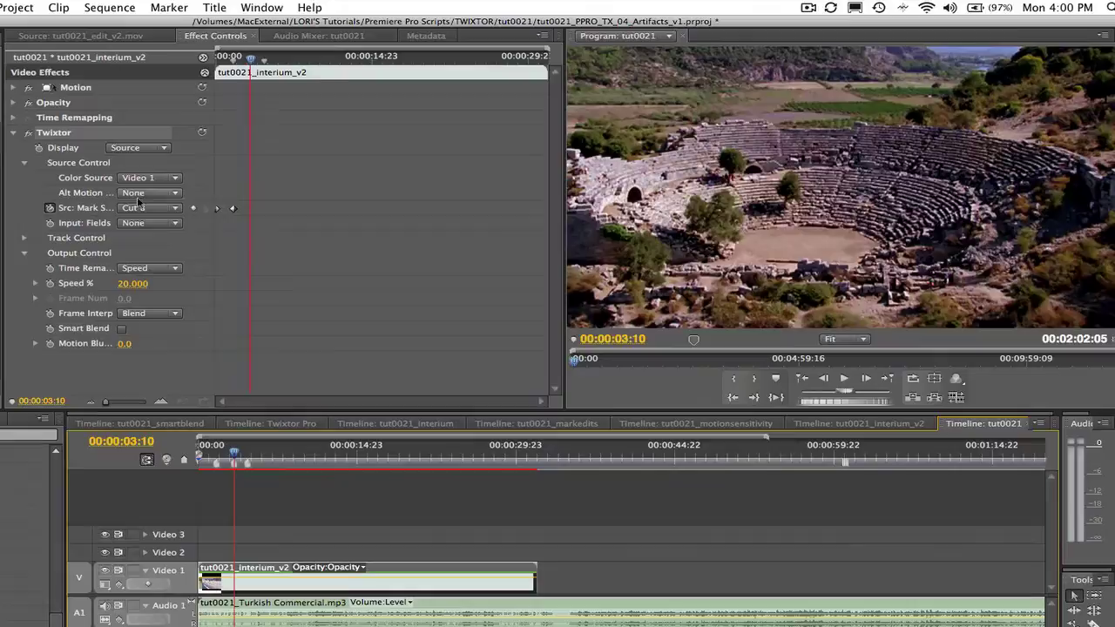
pyautogui.click(148, 210)
pyautogui.click(155, 245)
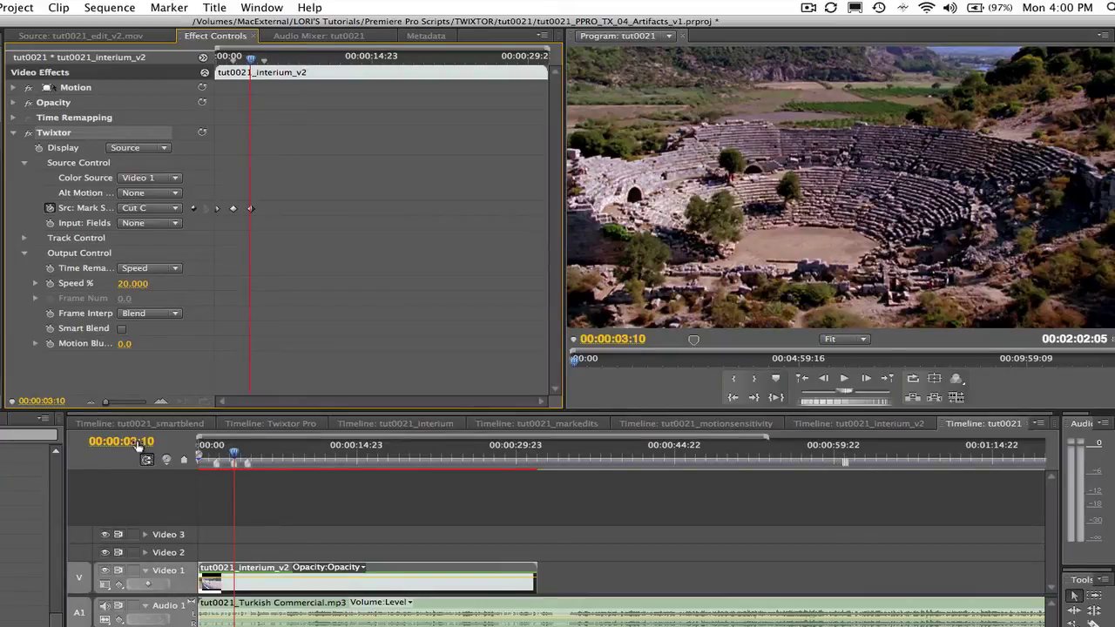
# At 00:00:04:17, keyframe Src: Mark Segments back to Cut A for the robe shot.
pyautogui.click(137, 447)
pyautogui.write('0417')
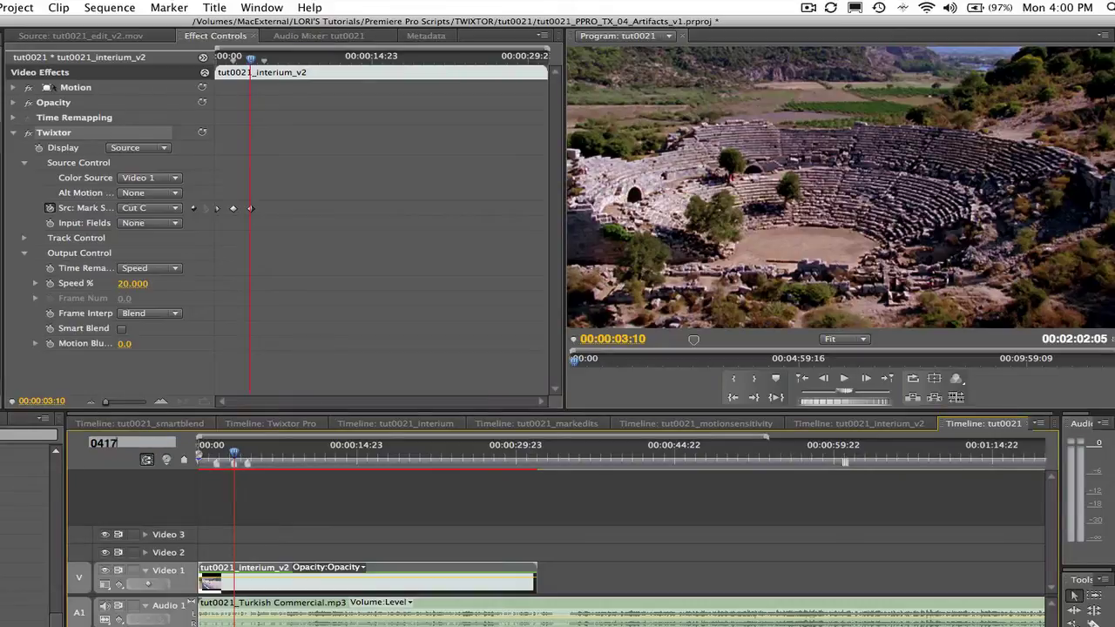
pyautogui.press('Return')
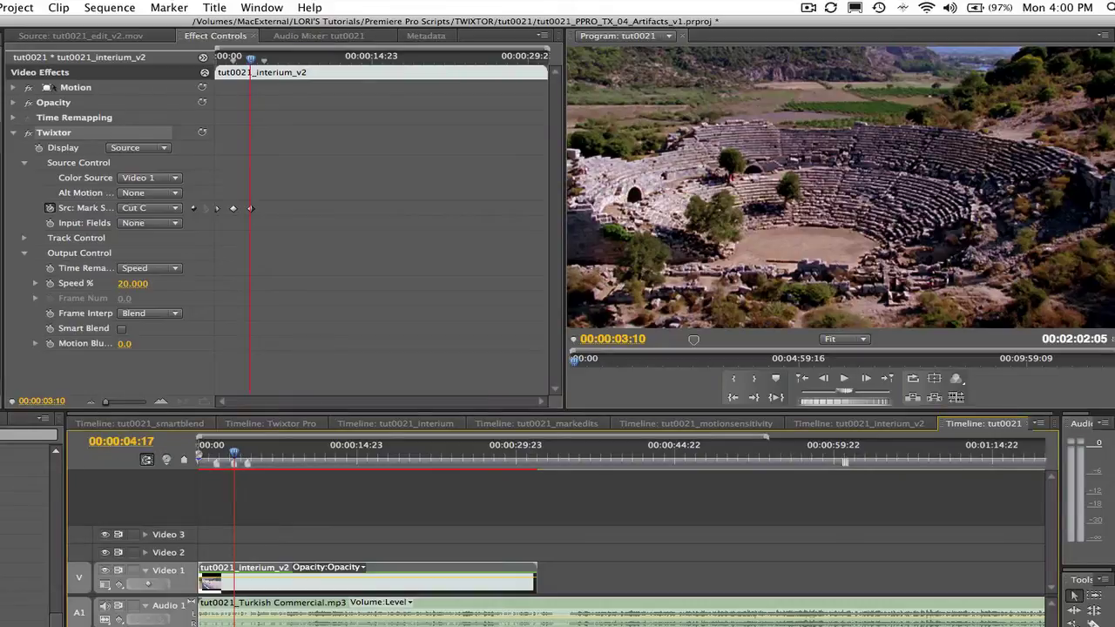
pyautogui.click(131, 208)
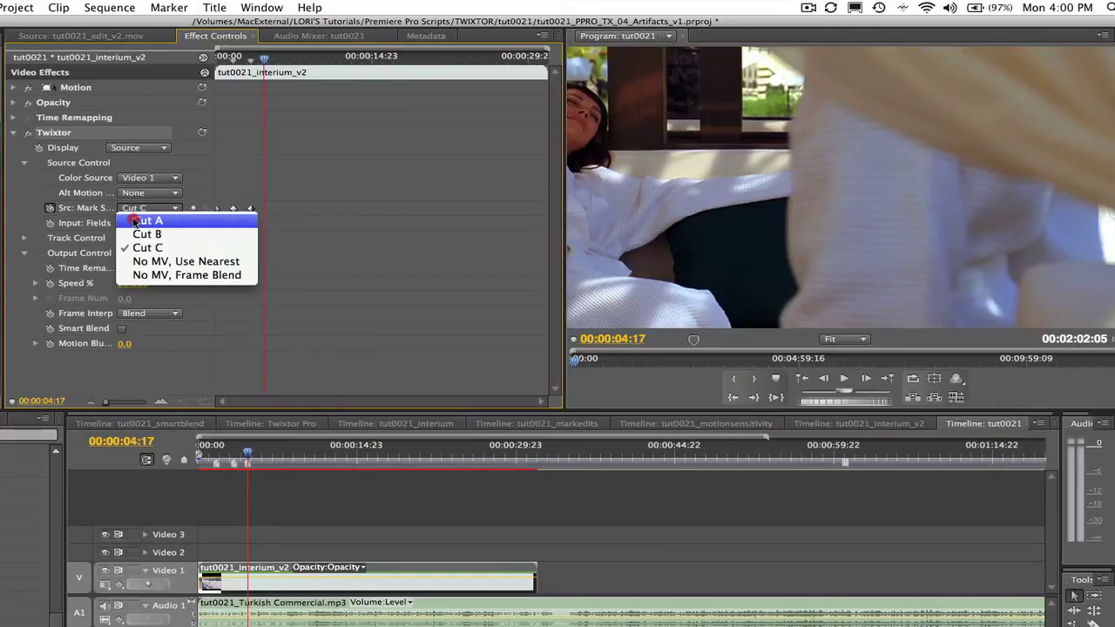
pyautogui.click(135, 222)
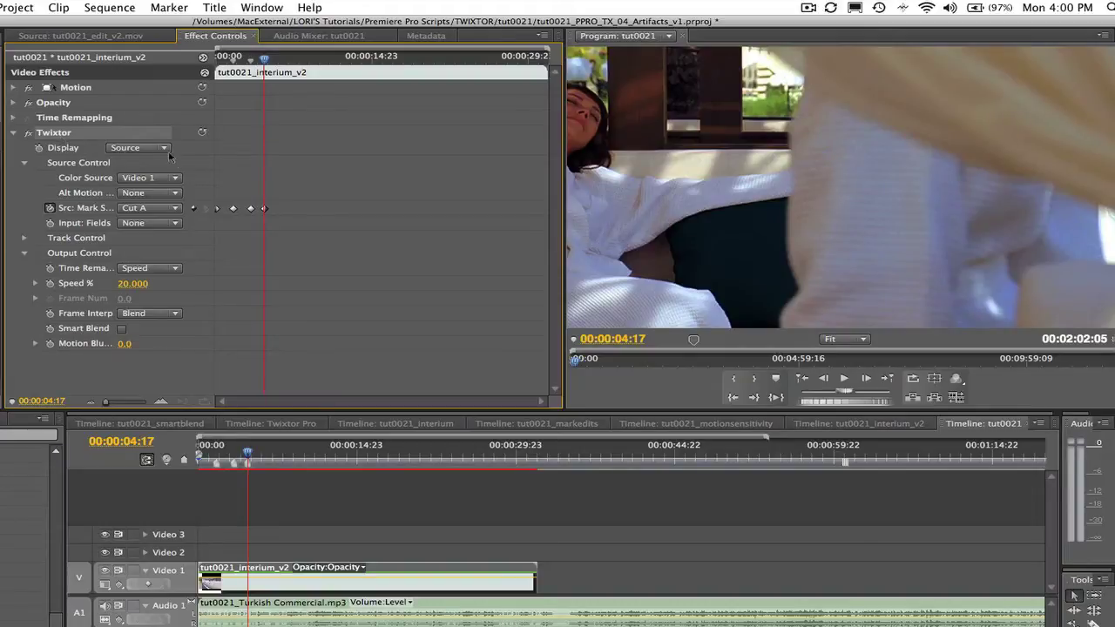
pyautogui.click(141, 149)
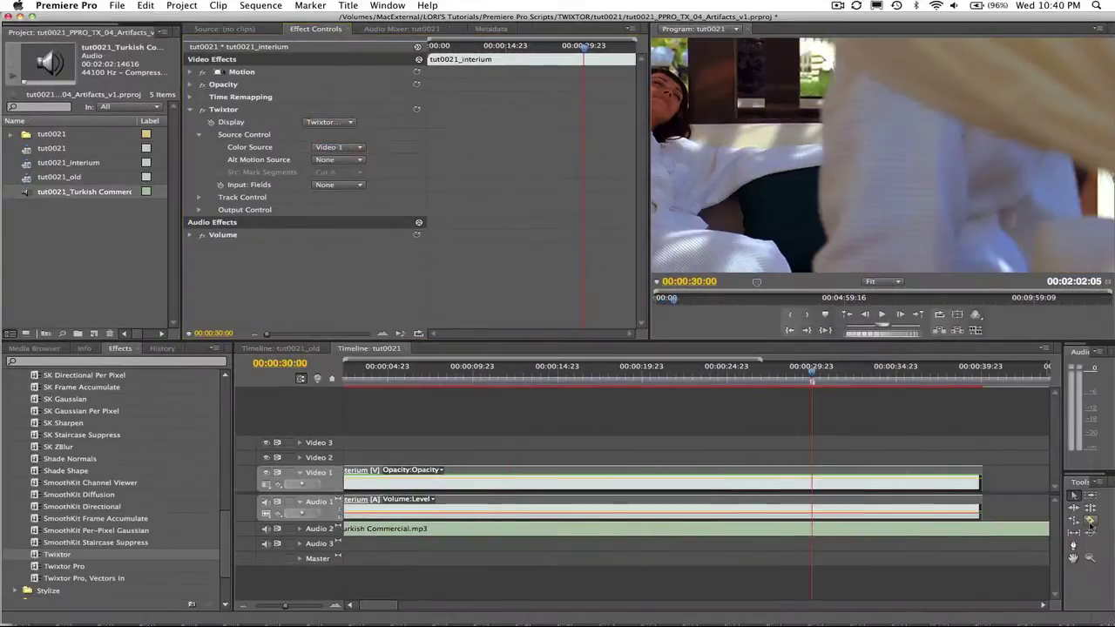
# Split the video clip and the Turkish Commercial music at 00:00:30:00 with the Razor.
pyautogui.click(1090, 523)
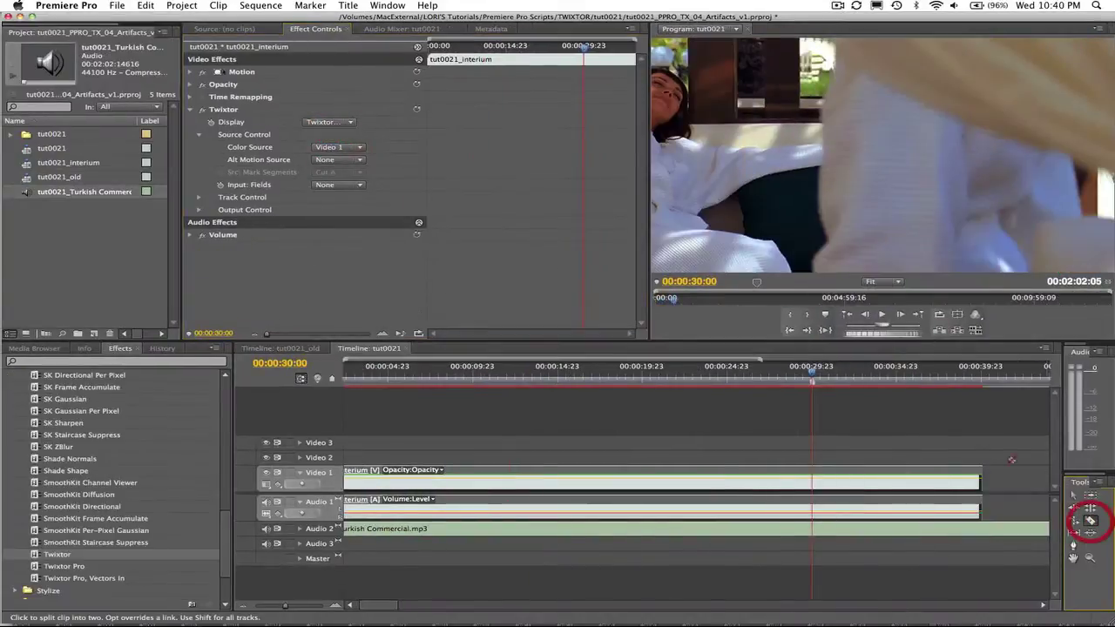
pyautogui.click(813, 482)
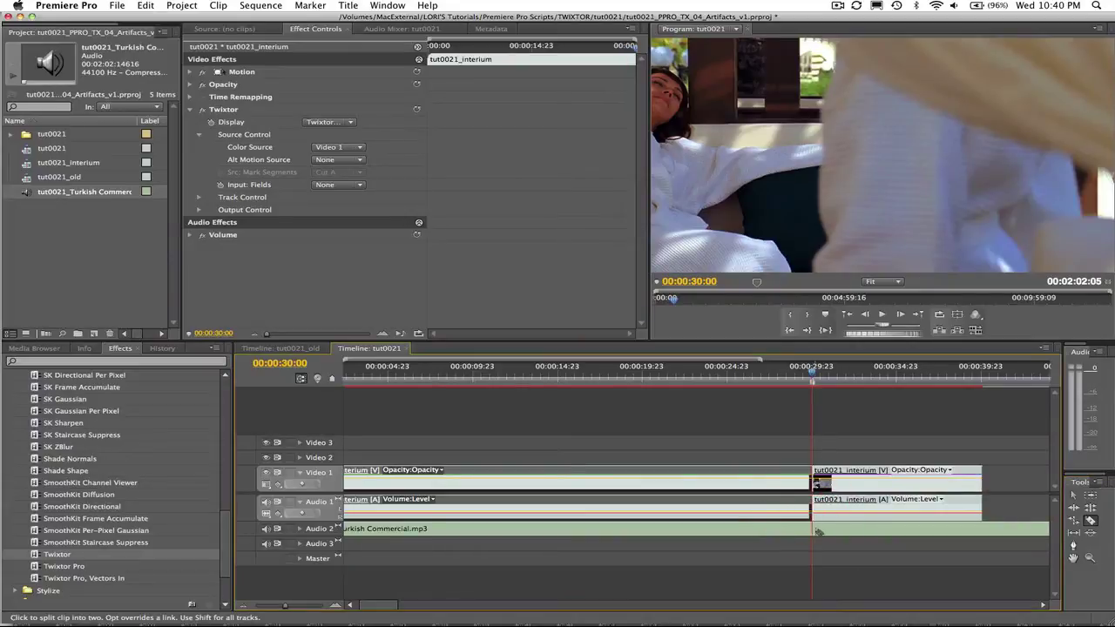
pyautogui.click(815, 529)
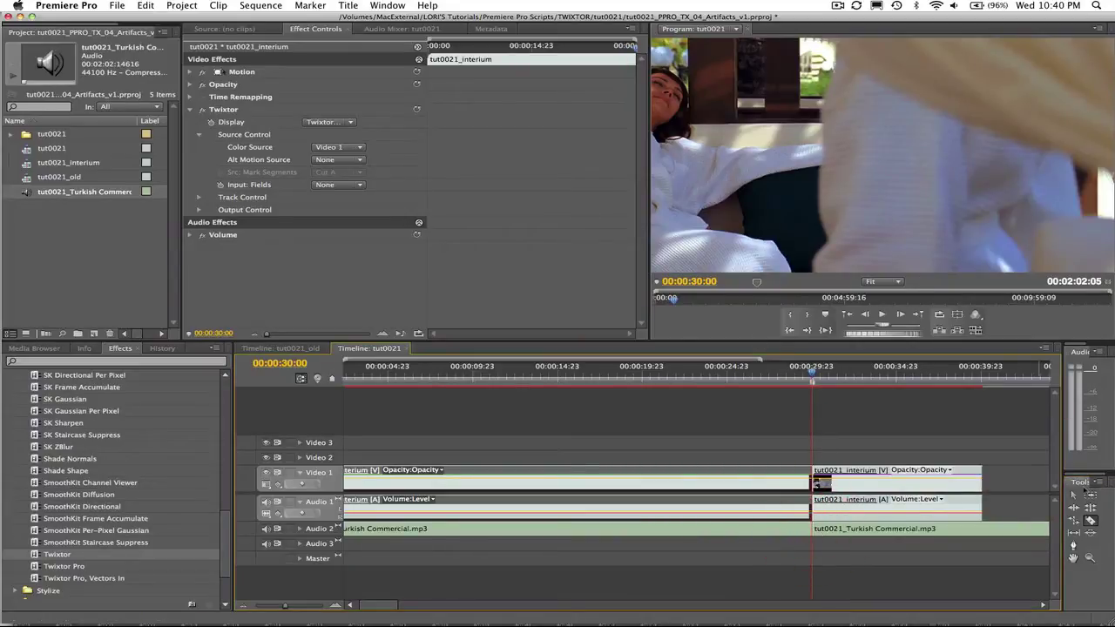
# Delete the video and music portions after the 30-second cut.
pyautogui.click(1074, 495)
pyautogui.click(913, 485)
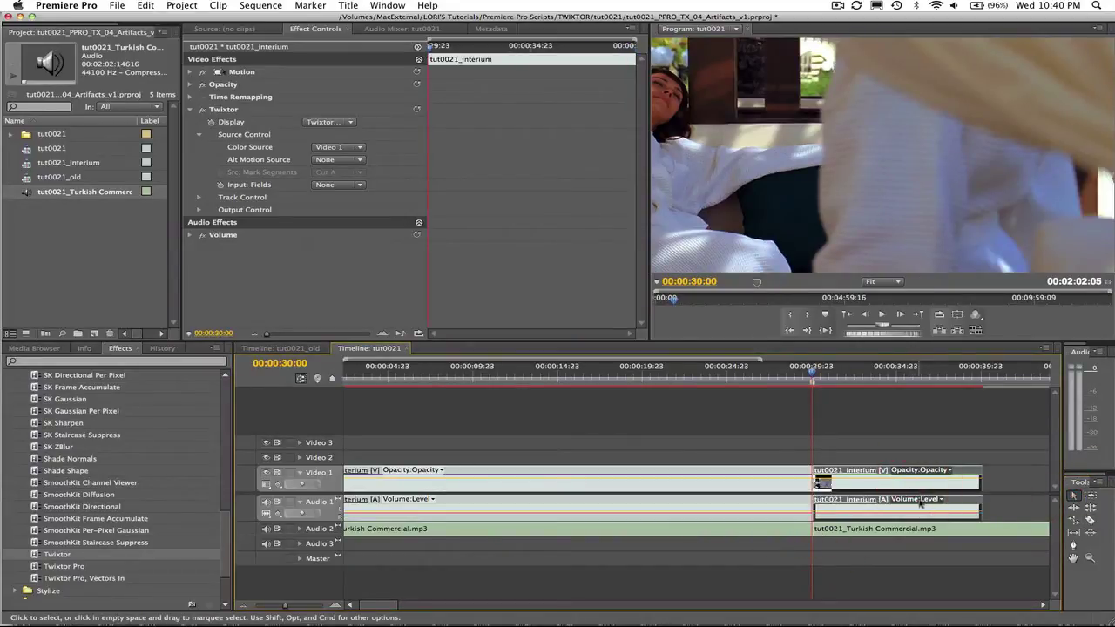
pyautogui.press('Delete')
pyautogui.click(925, 530)
pyautogui.press('Delete')
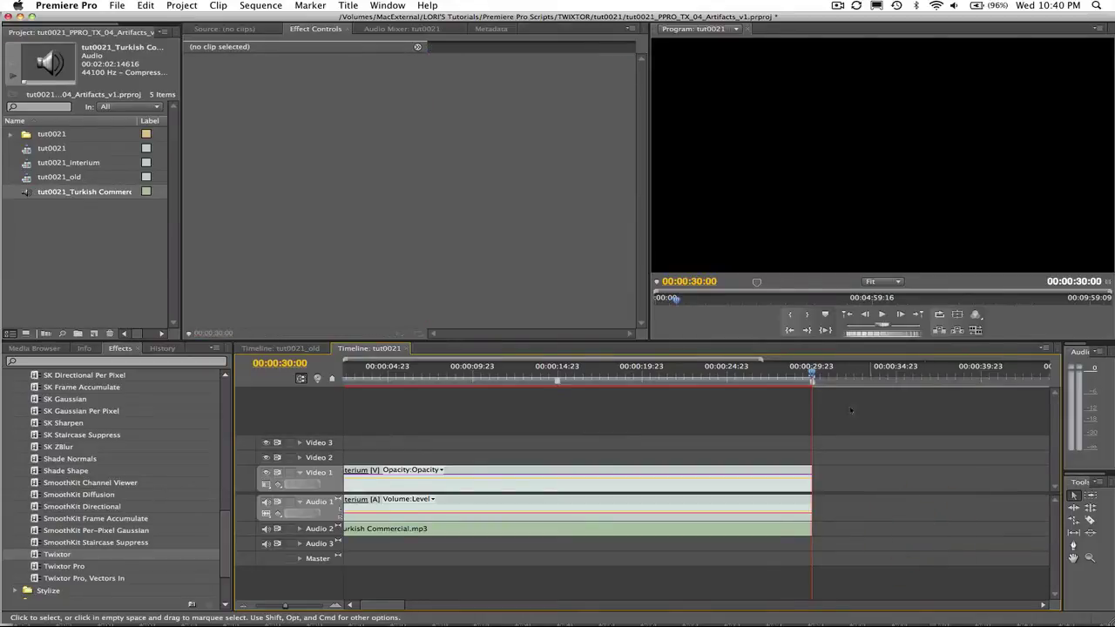
pyautogui.click(261, 6)
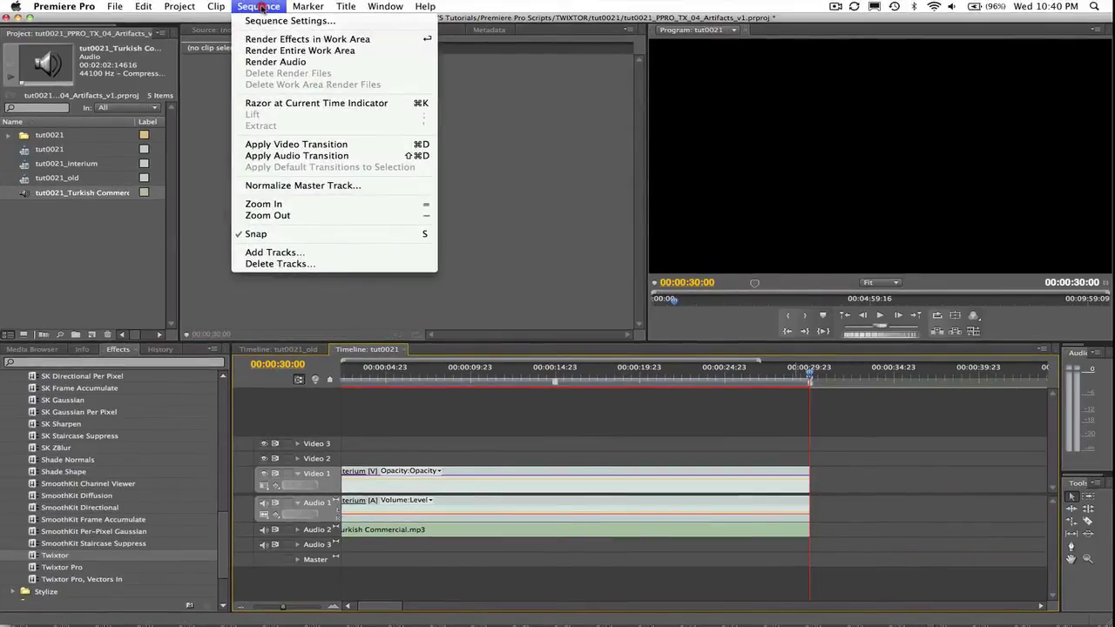
# Render the entire work area of the trimmed 30-second sequence.
pyautogui.click(273, 48)
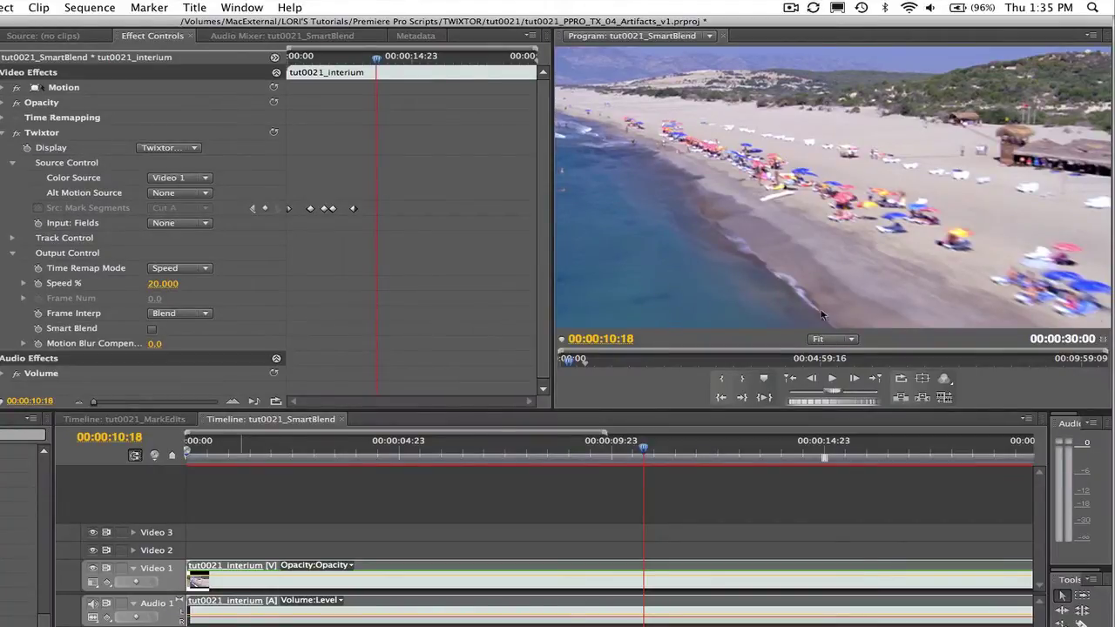
# Toggle Twixtor's Smart Blend on and off to compare, finally leaving it checked.
pyautogui.click(153, 330)
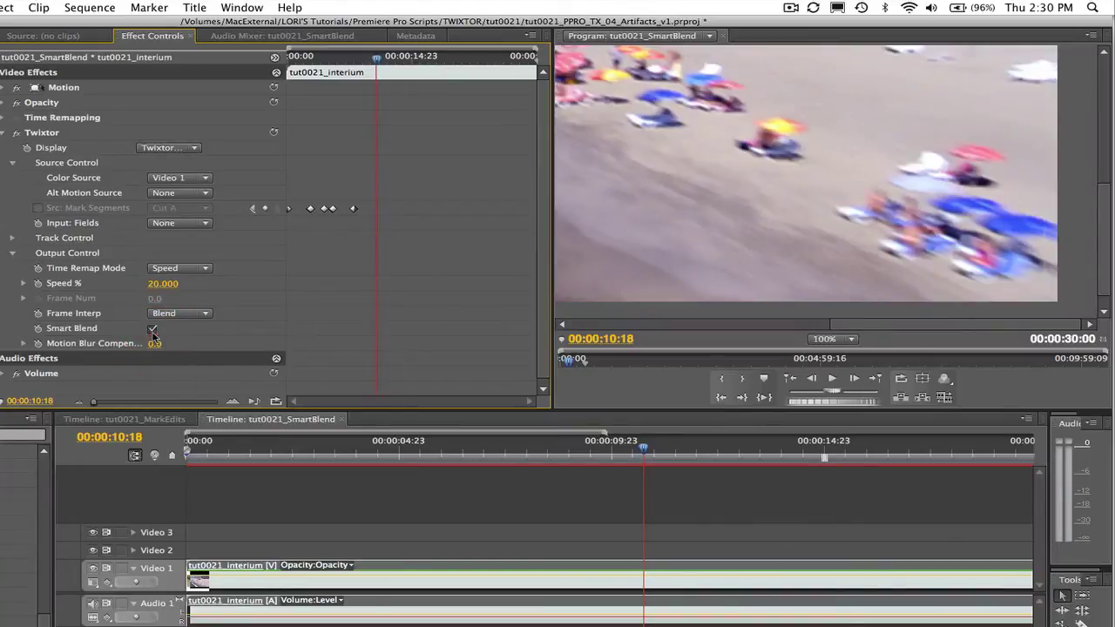
pyautogui.click(153, 330)
pyautogui.click(153, 331)
pyautogui.click(152, 330)
pyautogui.click(152, 330)
pyautogui.click(152, 330)
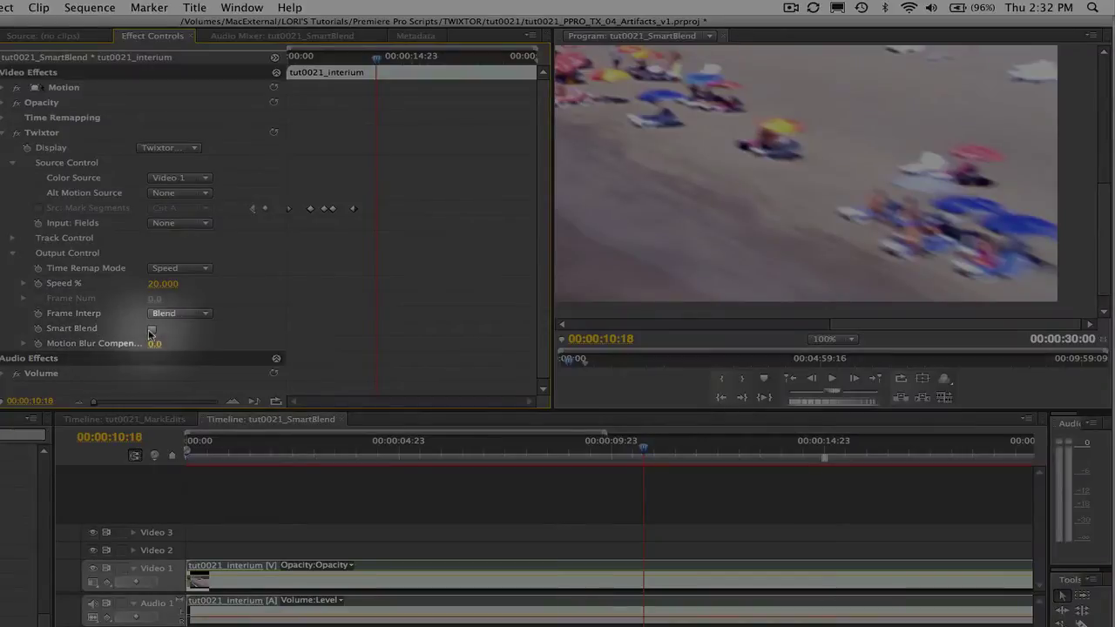
pyautogui.click(152, 330)
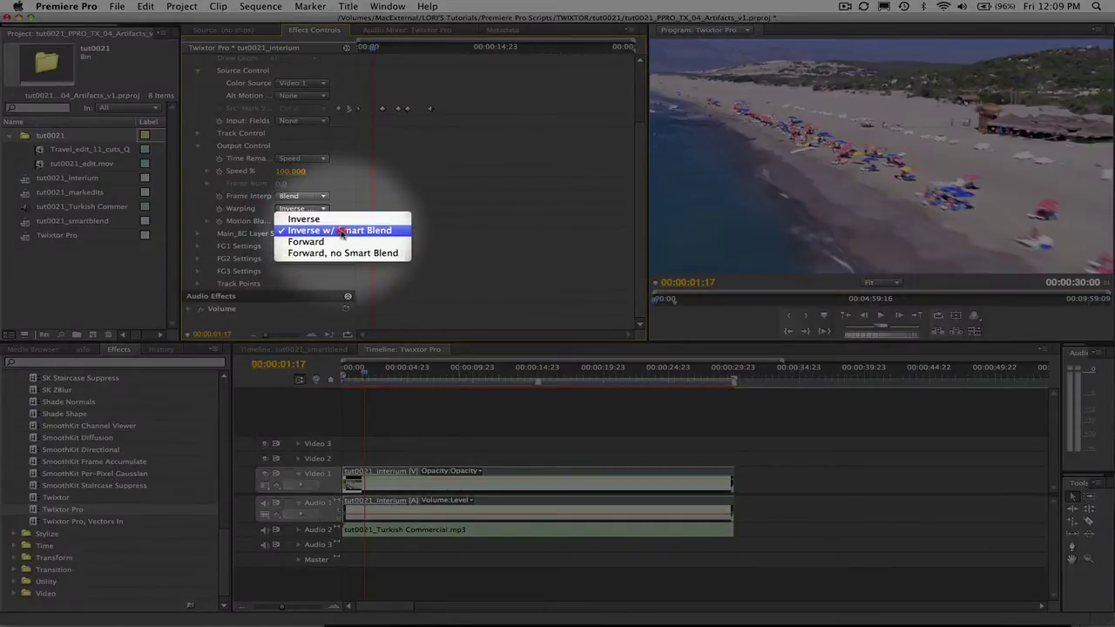
# Change Twixtor Pro's Warping mode from Inverse w/ Smart Blend to Forward.
pyautogui.click(342, 231)
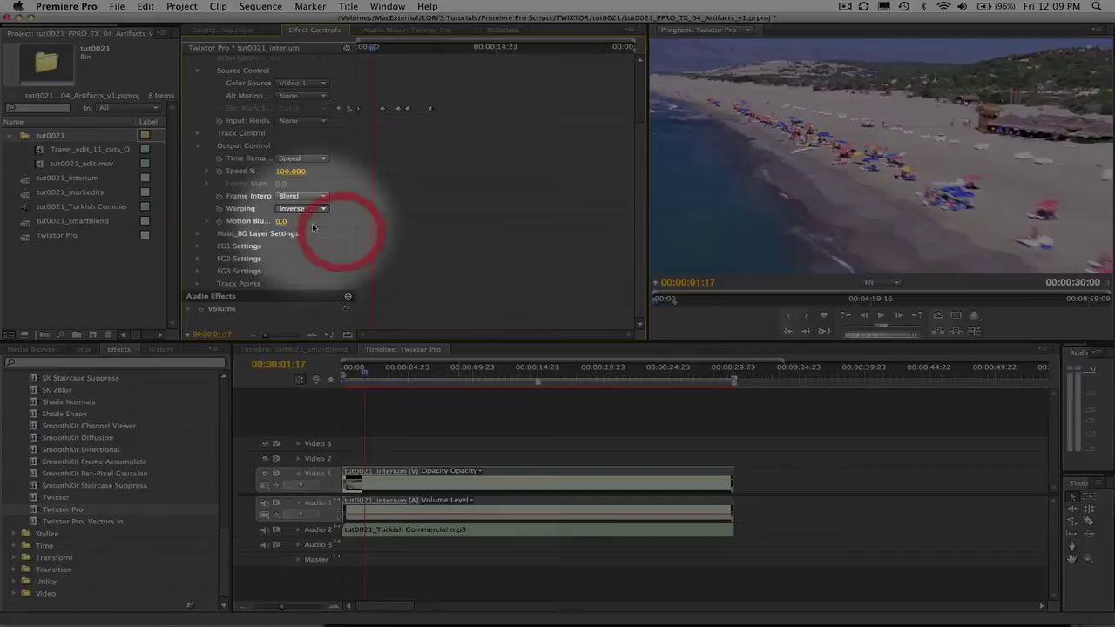
pyautogui.click(303, 213)
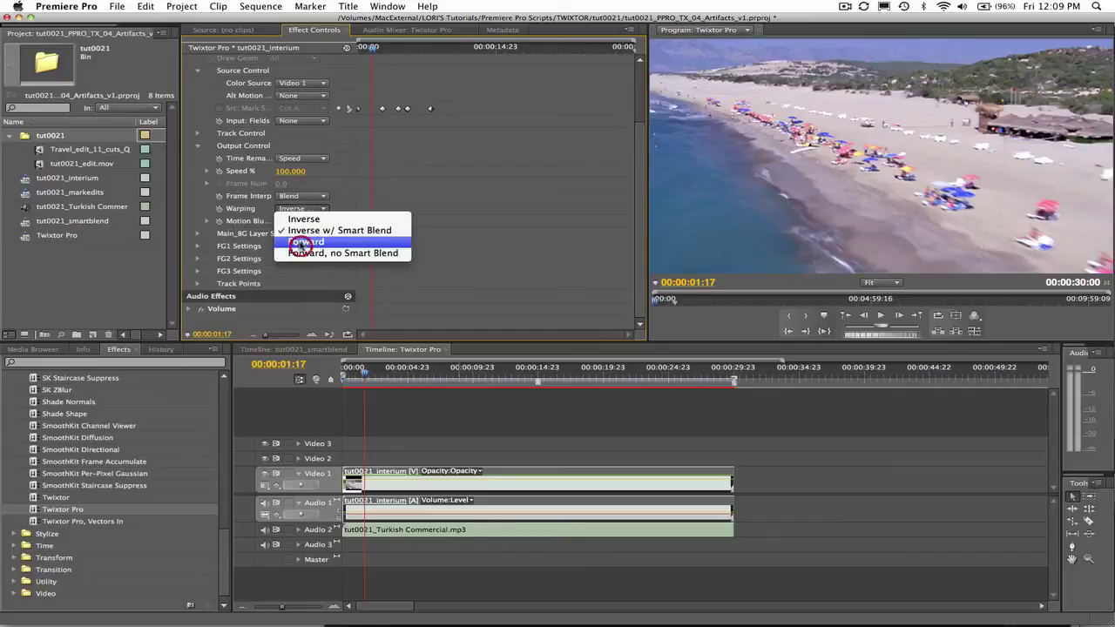
pyautogui.click(300, 243)
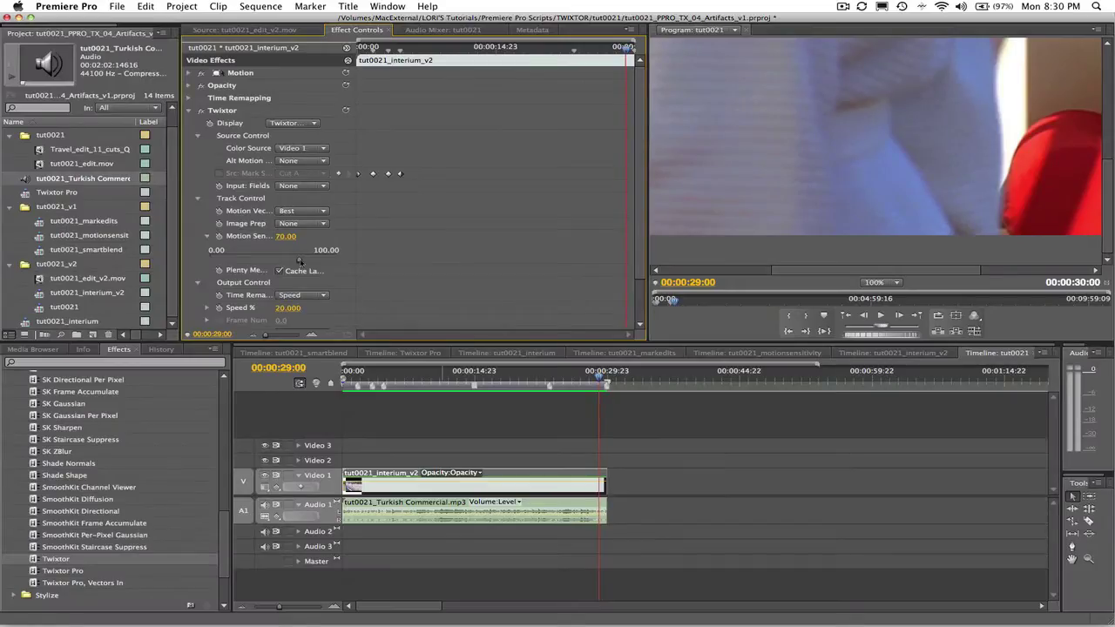
pyautogui.moveTo(299, 261); pyautogui.dragTo(216, 260)
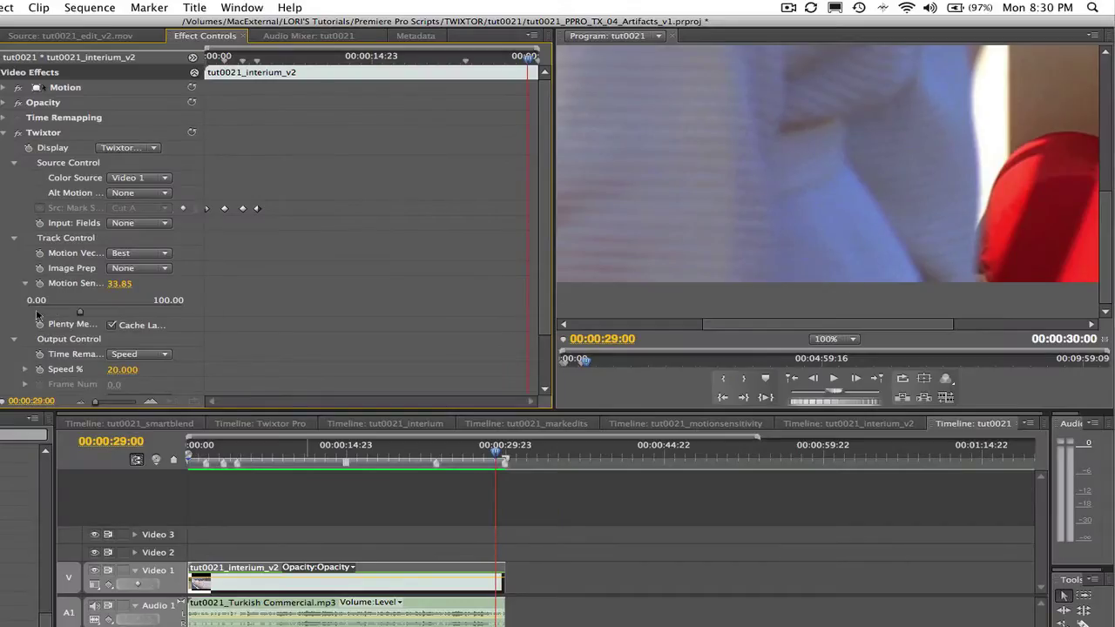
pyautogui.moveTo(37, 315); pyautogui.dragTo(27, 314)
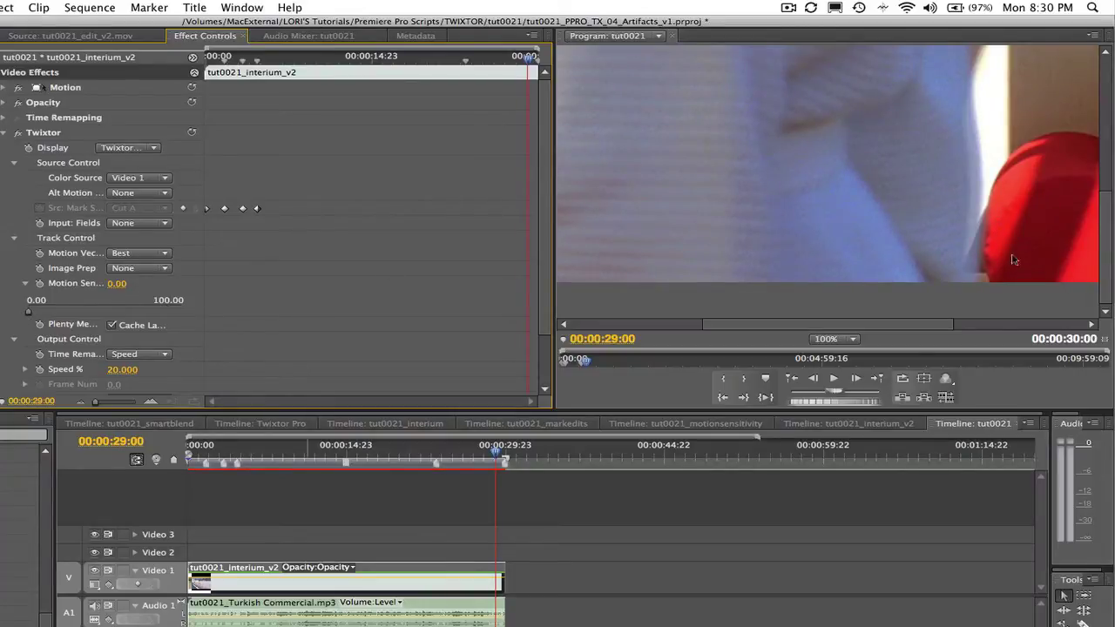
pyautogui.moveTo(28, 313); pyautogui.dragTo(36, 314)
pyautogui.moveTo(136, 312); pyautogui.dragTo(188, 308)
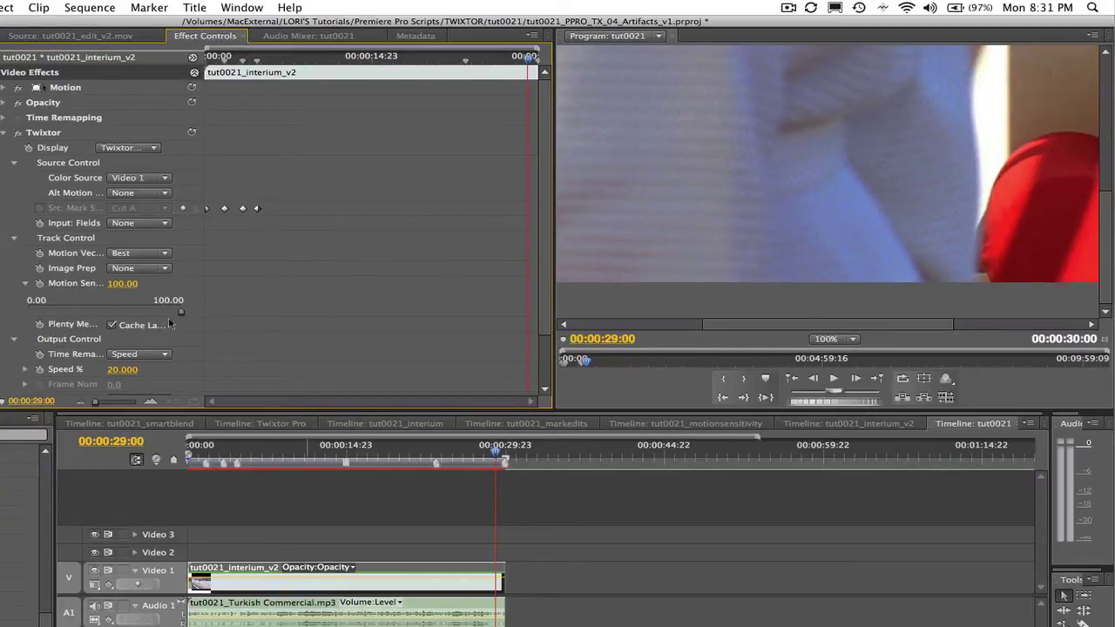
pyautogui.click(123, 285)
pyautogui.write('70')
pyautogui.press('Return')
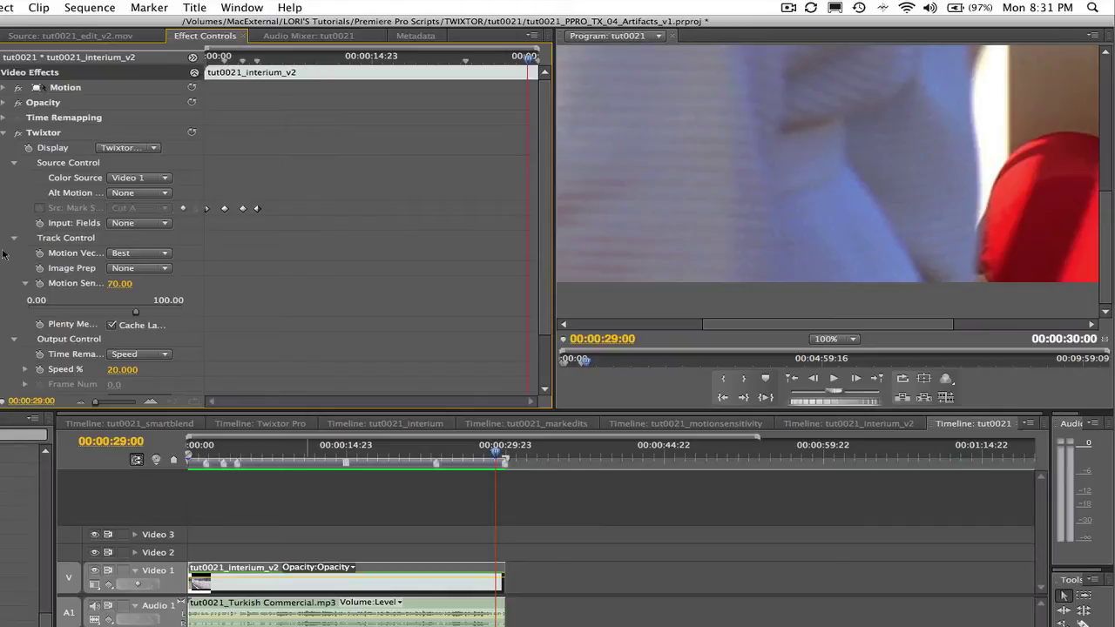
pyautogui.moveTo(135, 312); pyautogui.dragTo(26, 316)
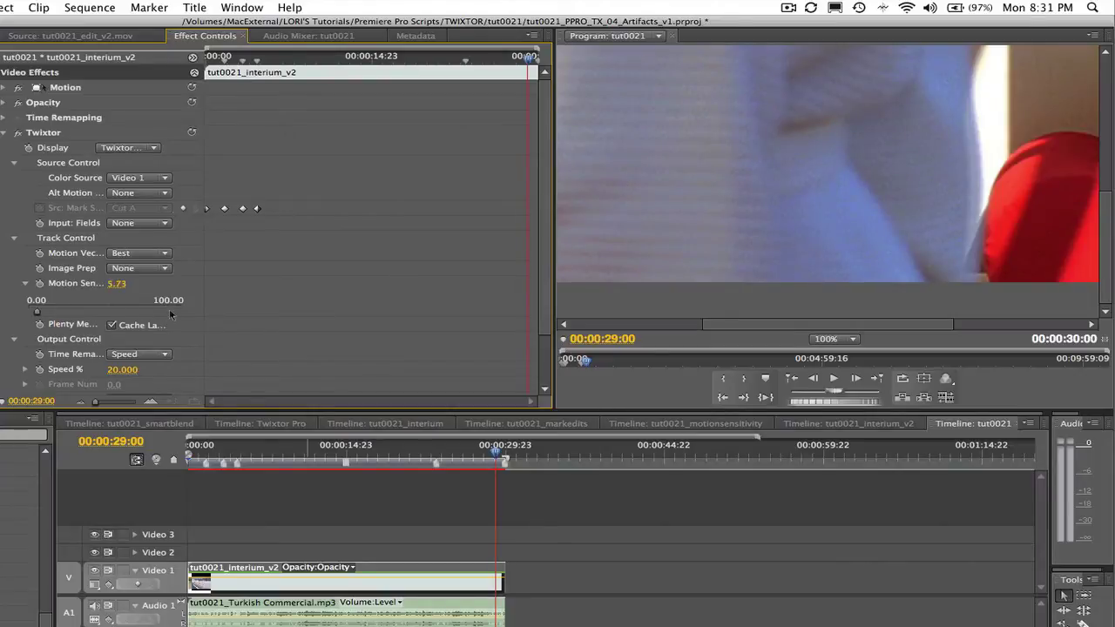
pyautogui.moveTo(171, 312); pyautogui.dragTo(190, 315)
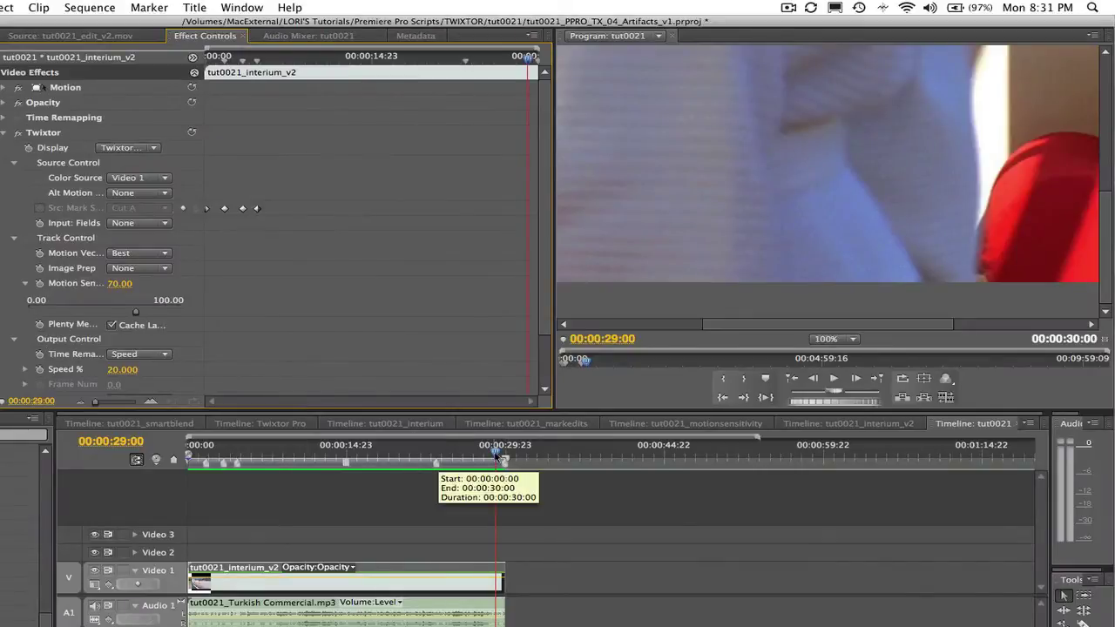
# Keyframe Motion Sensitivity at 70 at the clip start and 20 at 00:00:23:11.
pyautogui.moveTo(496, 459); pyautogui.dragTo(135, 460)
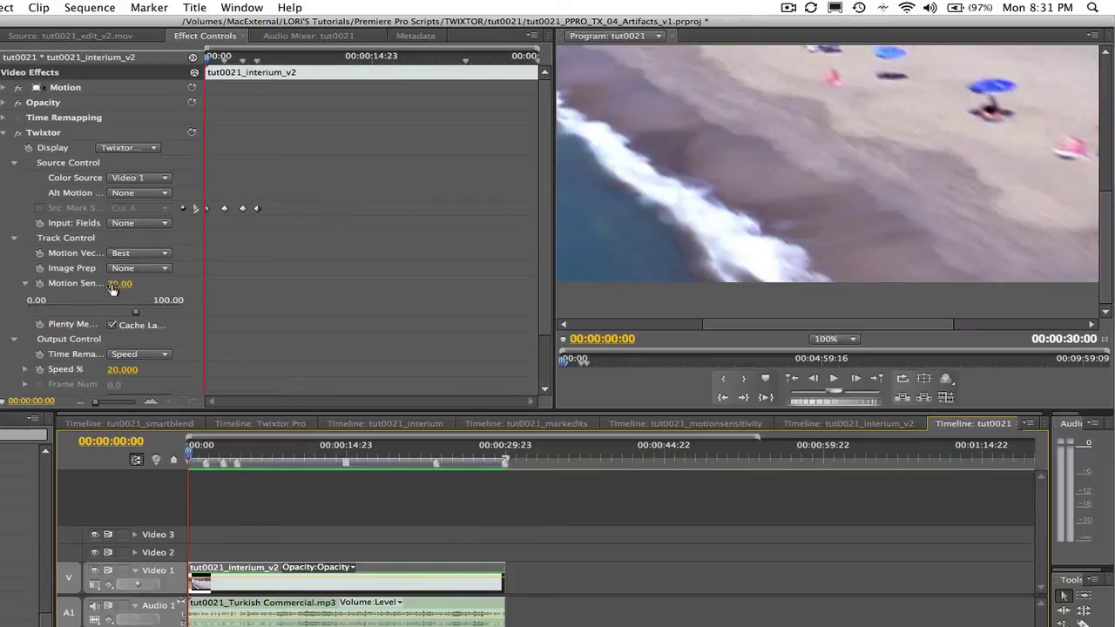
pyautogui.click(39, 284)
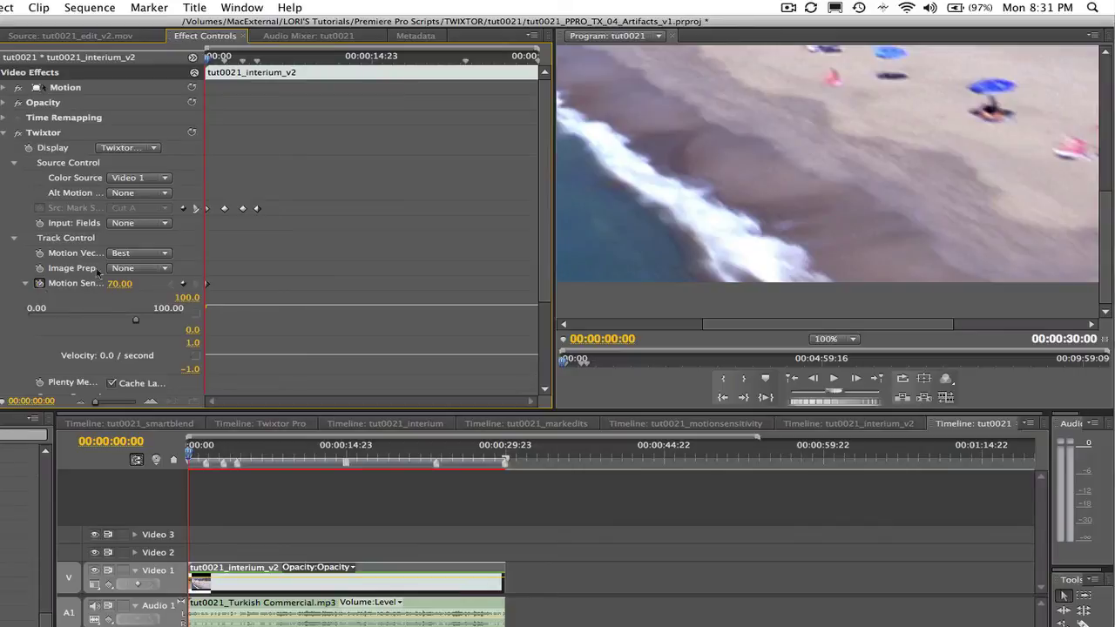
pyautogui.hotkey('shift', 'm')
pyautogui.click(121, 284)
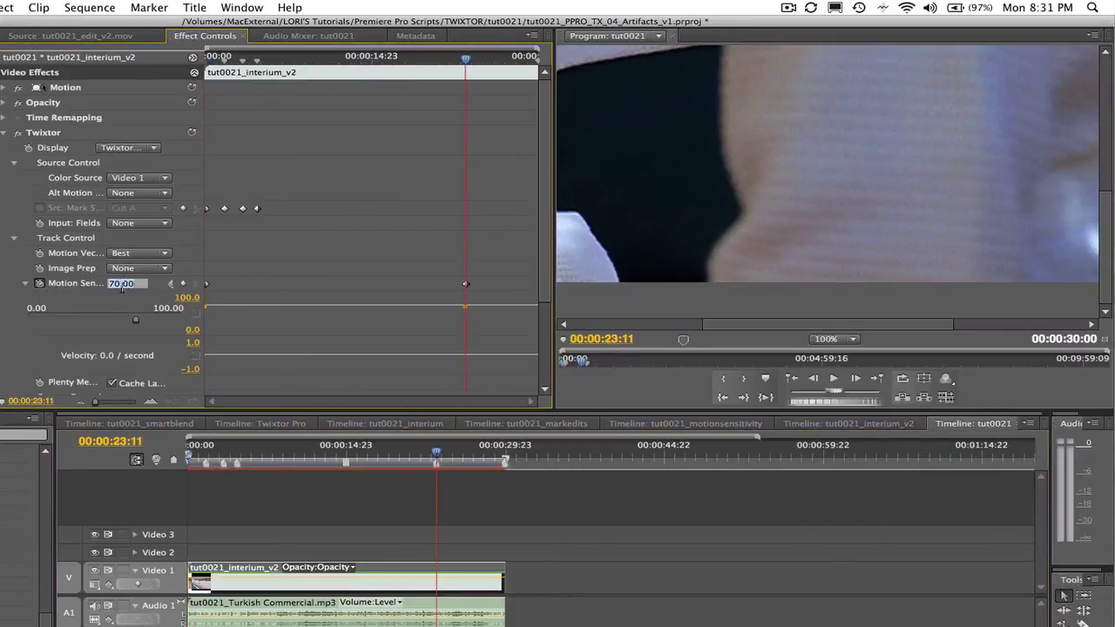
pyautogui.write('20')
pyautogui.press('Return')
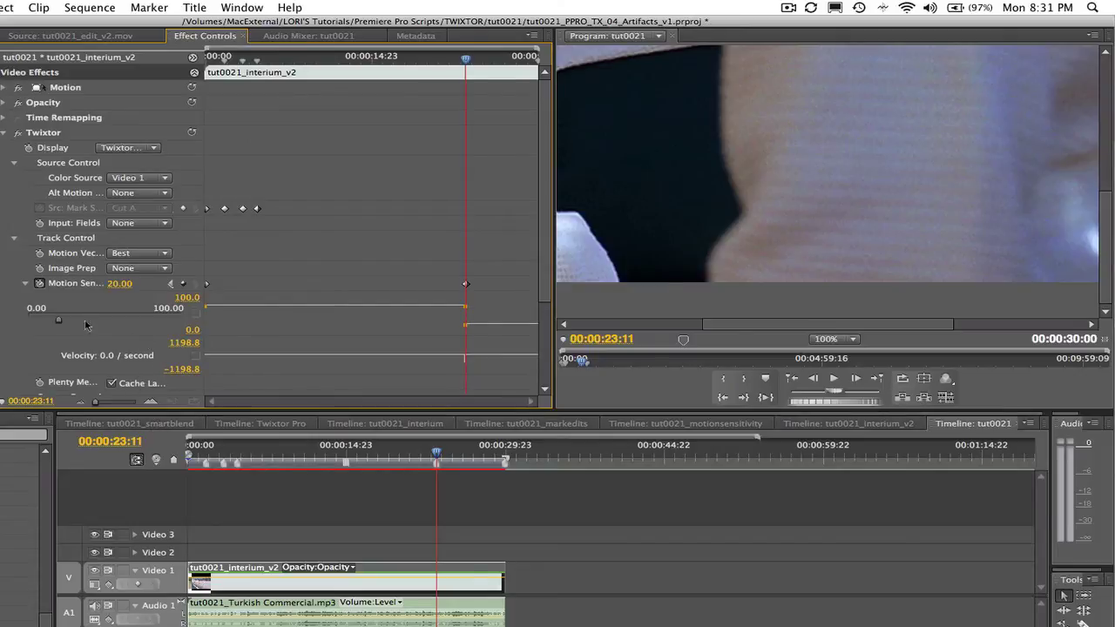
# Move the playhead to 00:00:29:23 and select the Motion Sensitivity value again.
pyautogui.click(122, 444)
pyautogui.write('2923')
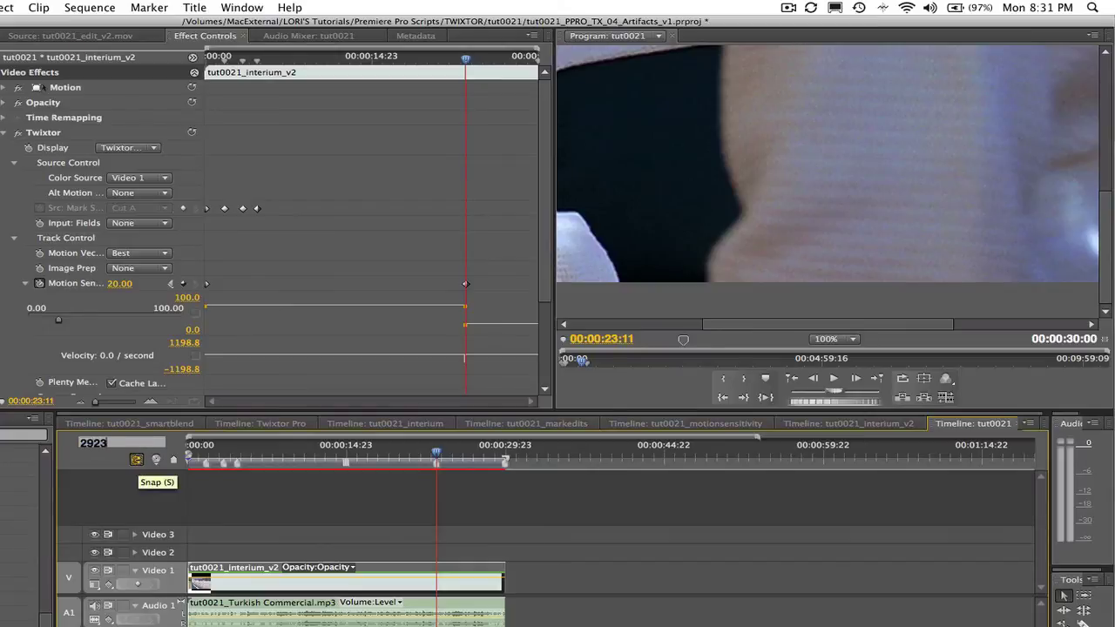
pyautogui.press('Return')
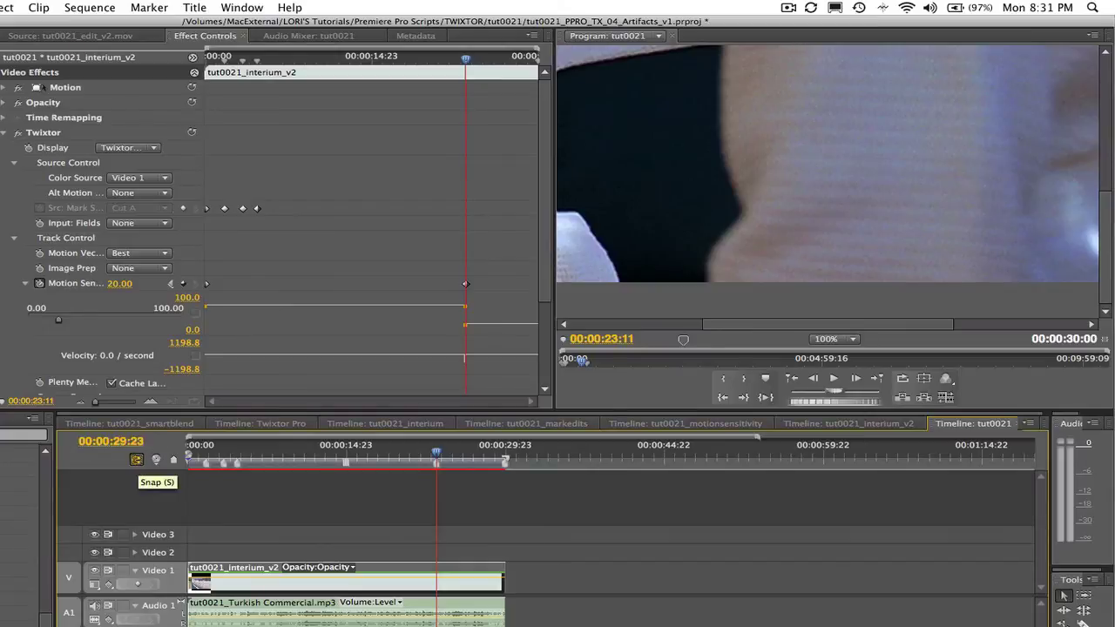
pyautogui.click(122, 285)
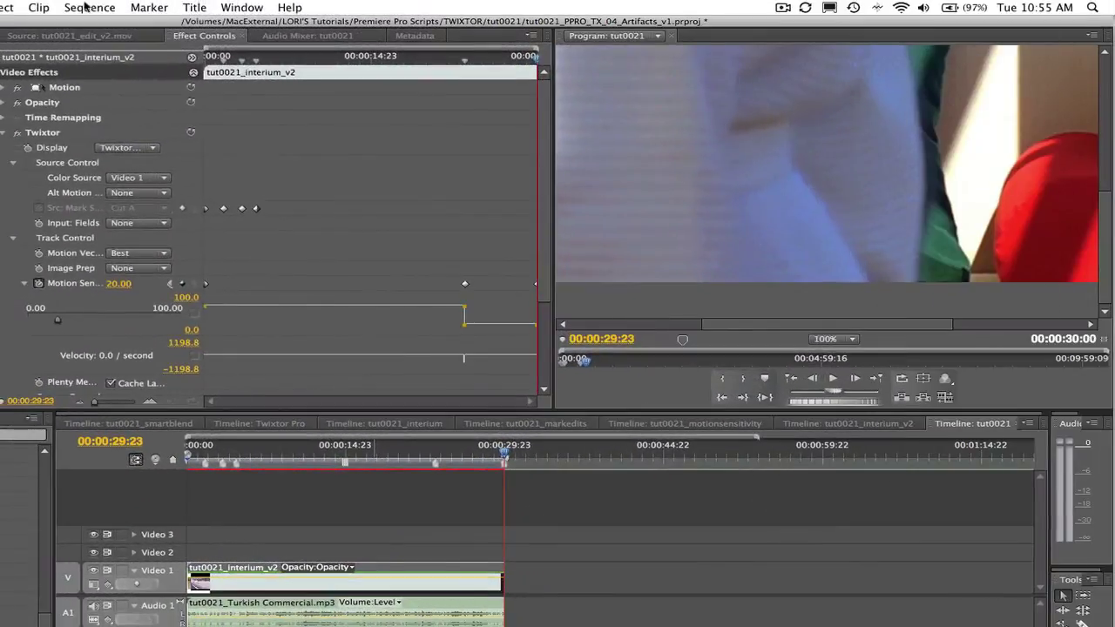
# Run Sequence > Render Effects in Work Area for the tut0021 sequence.
pyautogui.click(86, 9)
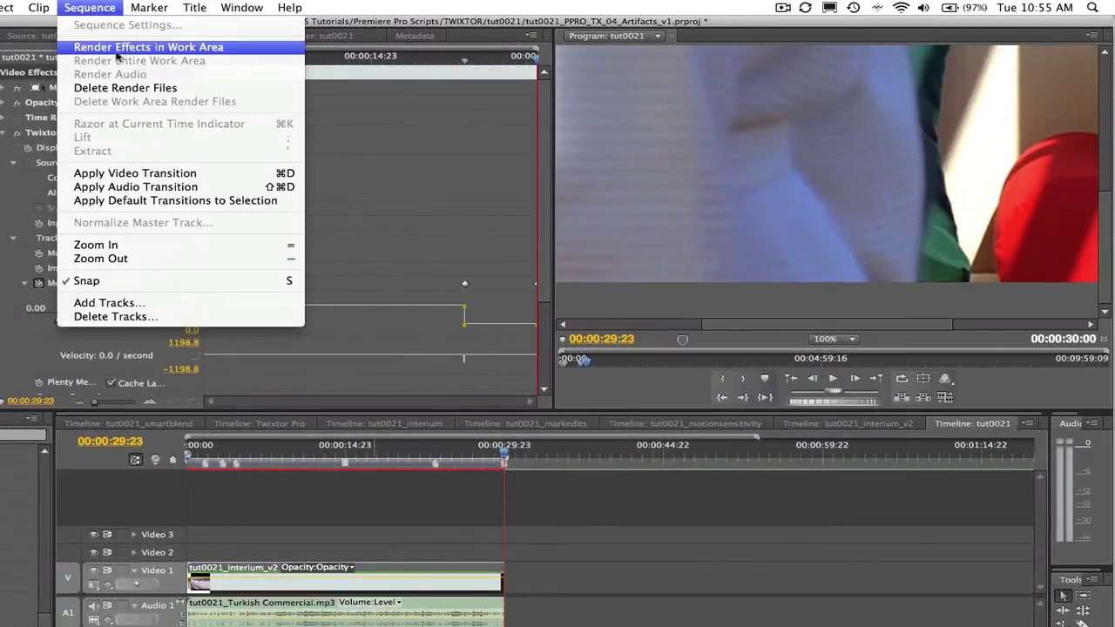
pyautogui.click(132, 46)
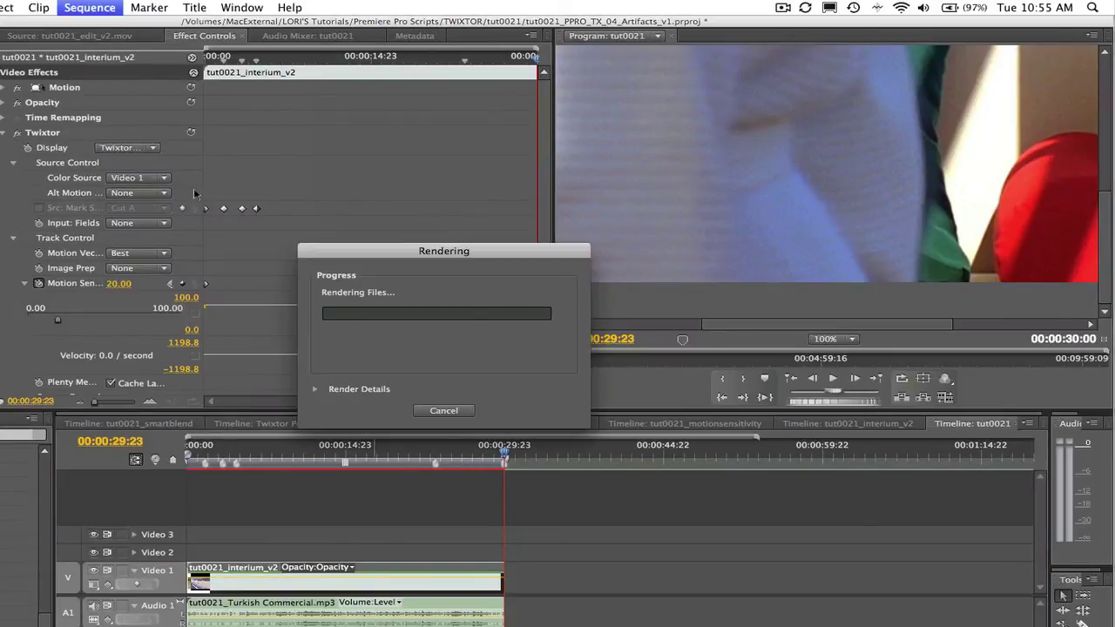